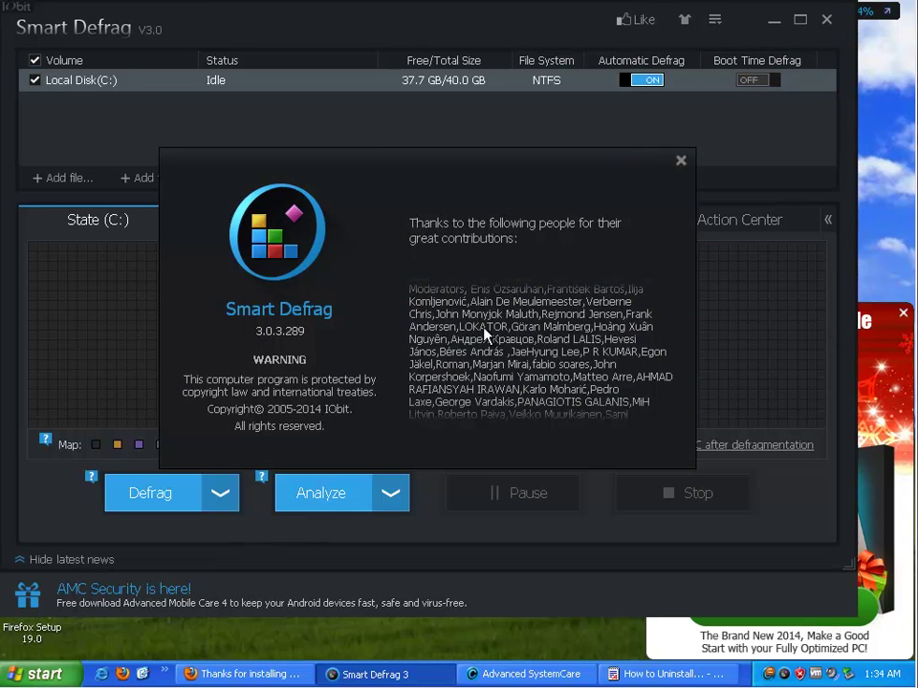
- Close the Smart Defrag About box and read through the six removal steps in the How to Uninstall document in WordPad
left_click(683, 165)
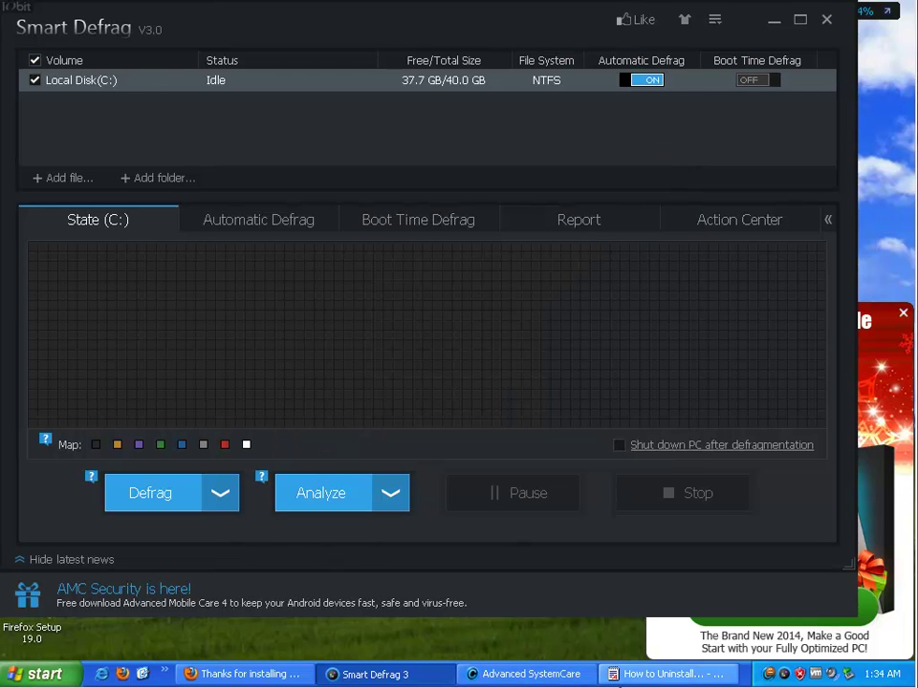
left_click(652, 675)
left_click_drag(527, 202, 5, 184)
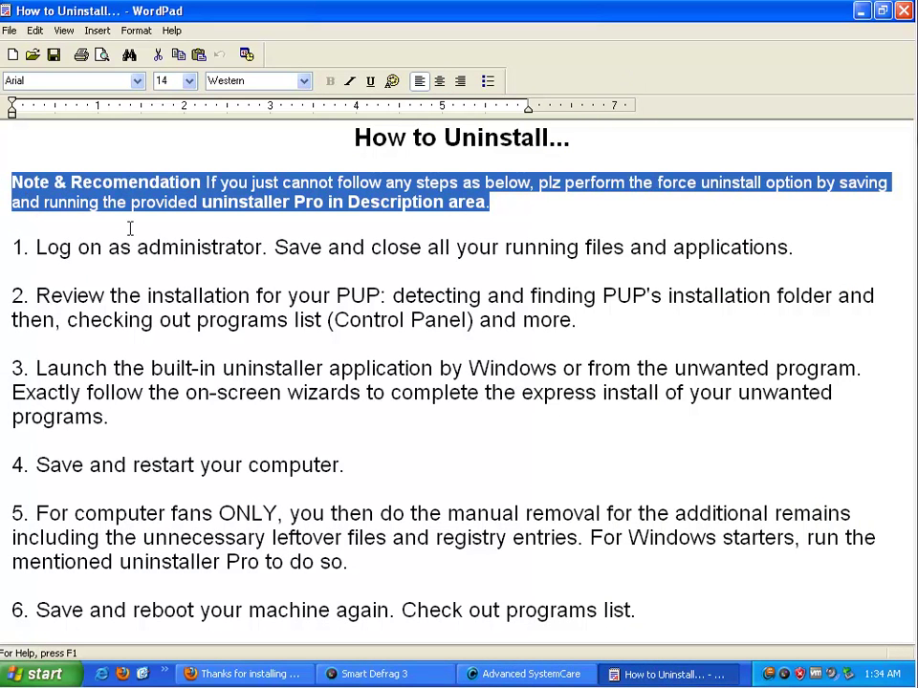
left_click_drag(35, 247, 8, 251)
left_click_drag(36, 295, 8, 298)
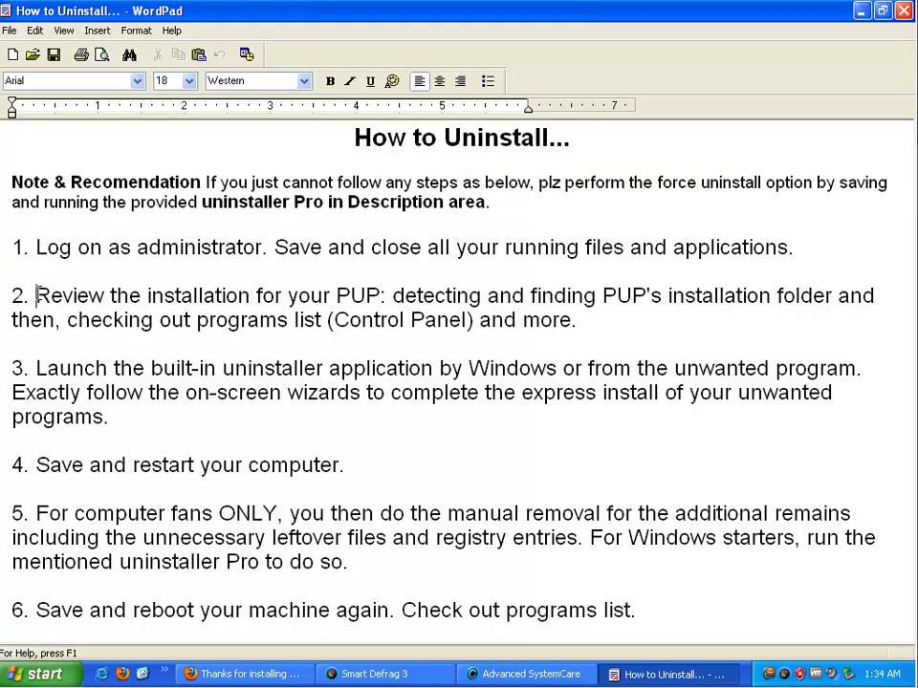
left_click_drag(114, 368, 2, 374)
left_click_drag(40, 465, 2, 483)
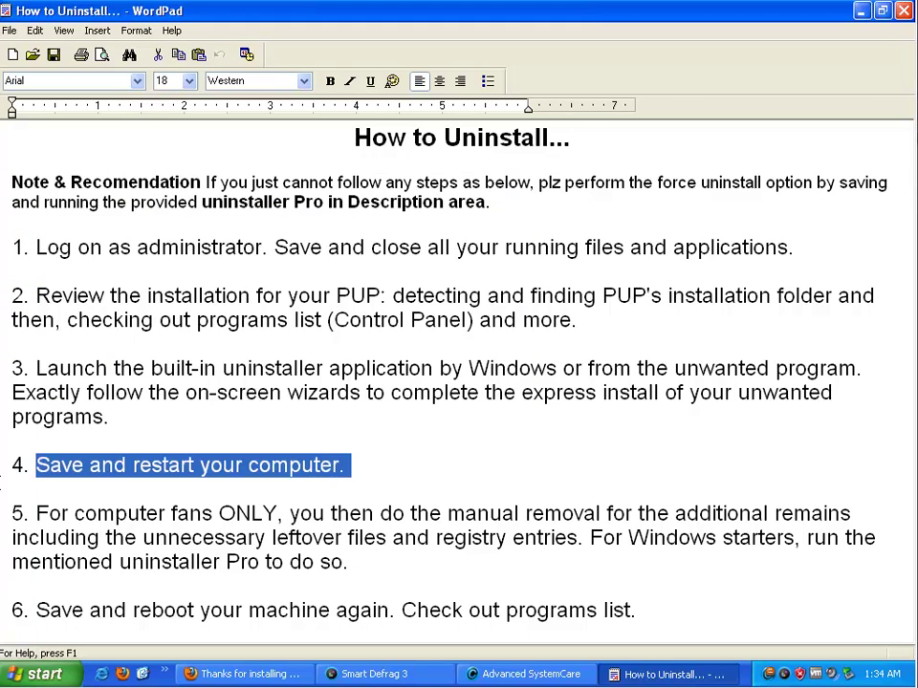
left_click_drag(73, 513, 2, 510)
left_click_drag(90, 610, 13, 610)
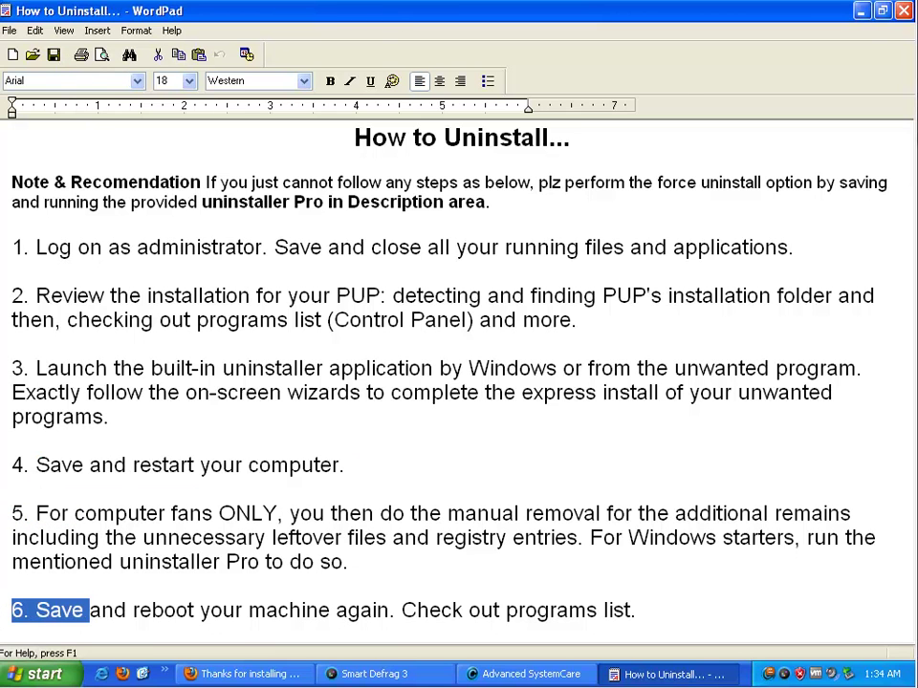
- Close the How to Uninstall document, the Smart Defrag window and the New Year Sale pop-up
left_click(904, 10)
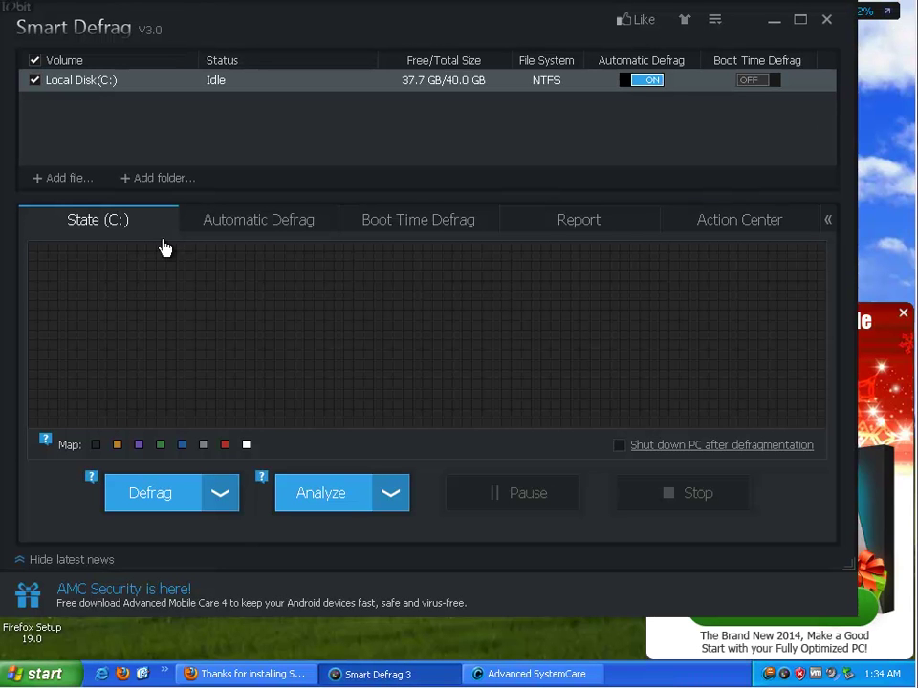
left_click(826, 20)
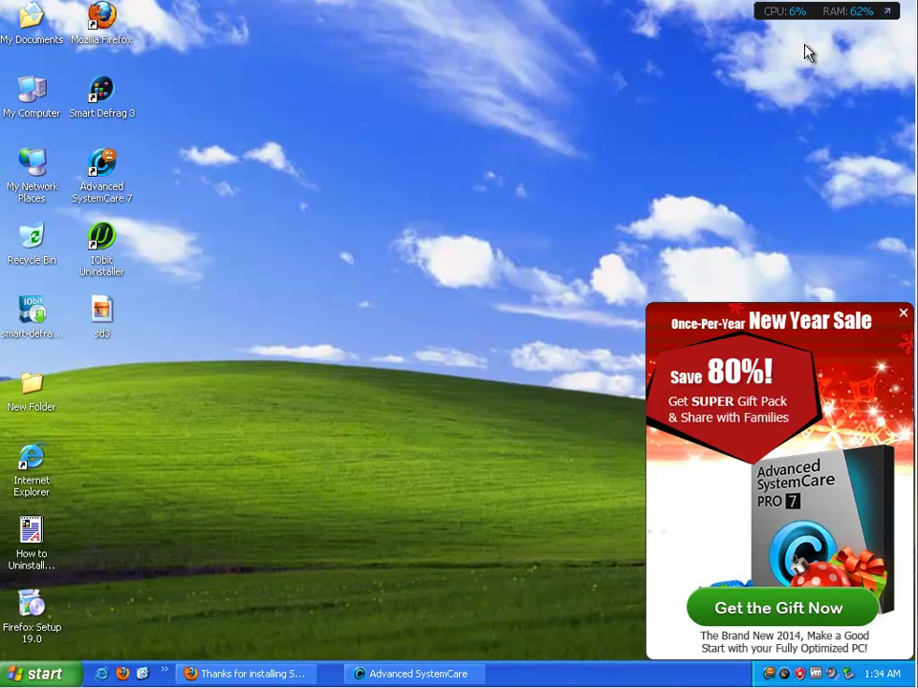
left_click(899, 313)
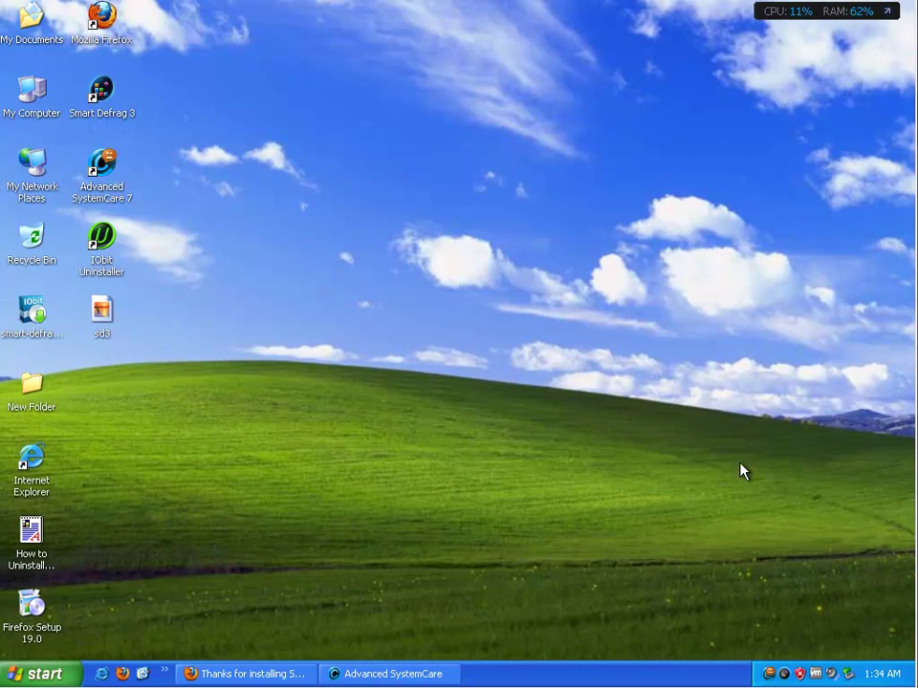
- Exit Advanced SystemCare and the other IObit program running in the background, and close the Smart Defrag thank-you page in Firefox
right_click(782, 677)
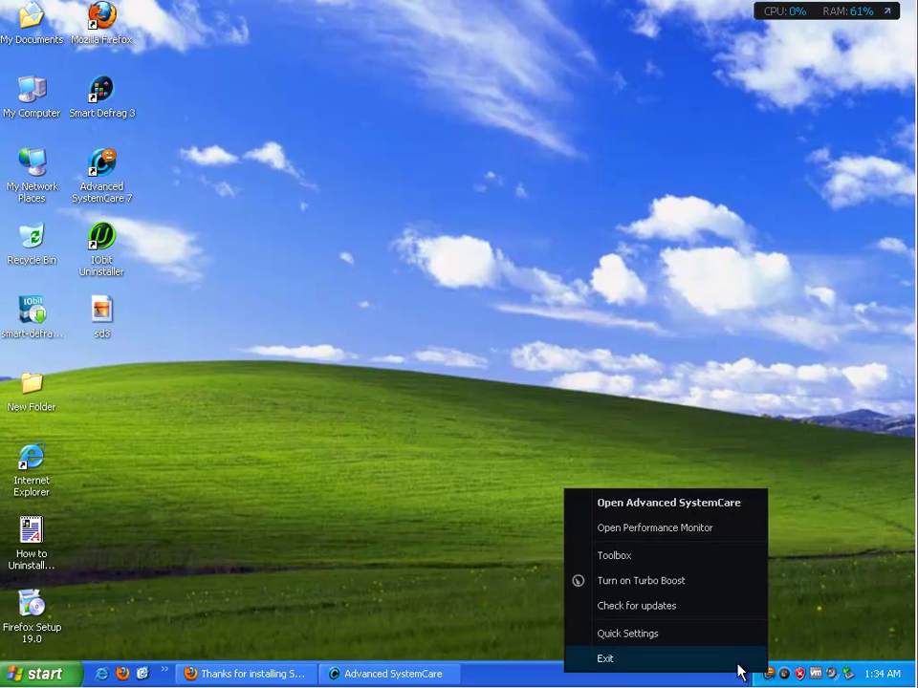
left_click(740, 662)
right_click(784, 678)
left_click(723, 658)
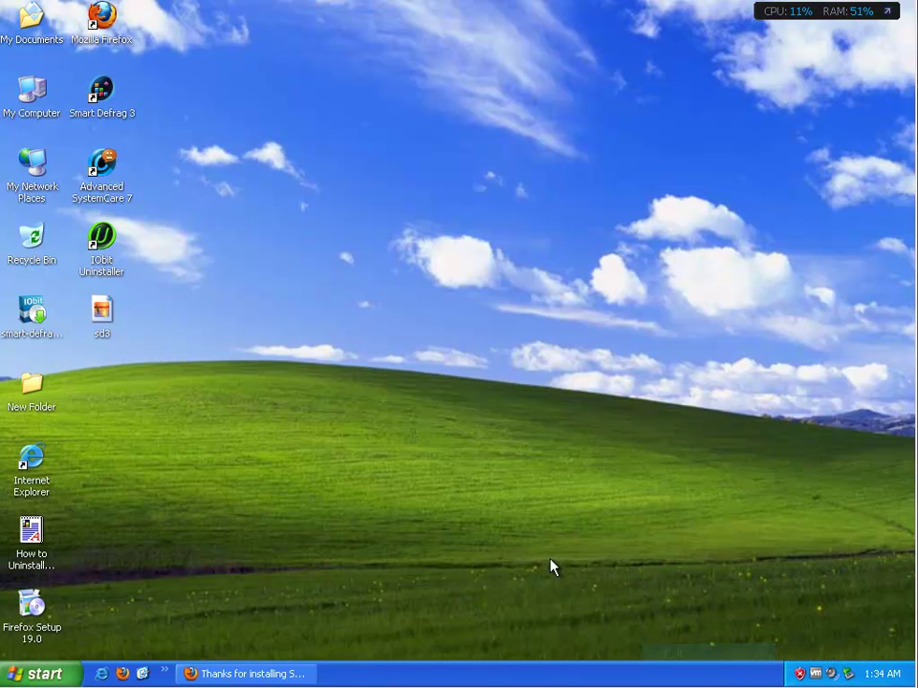
left_click(244, 673)
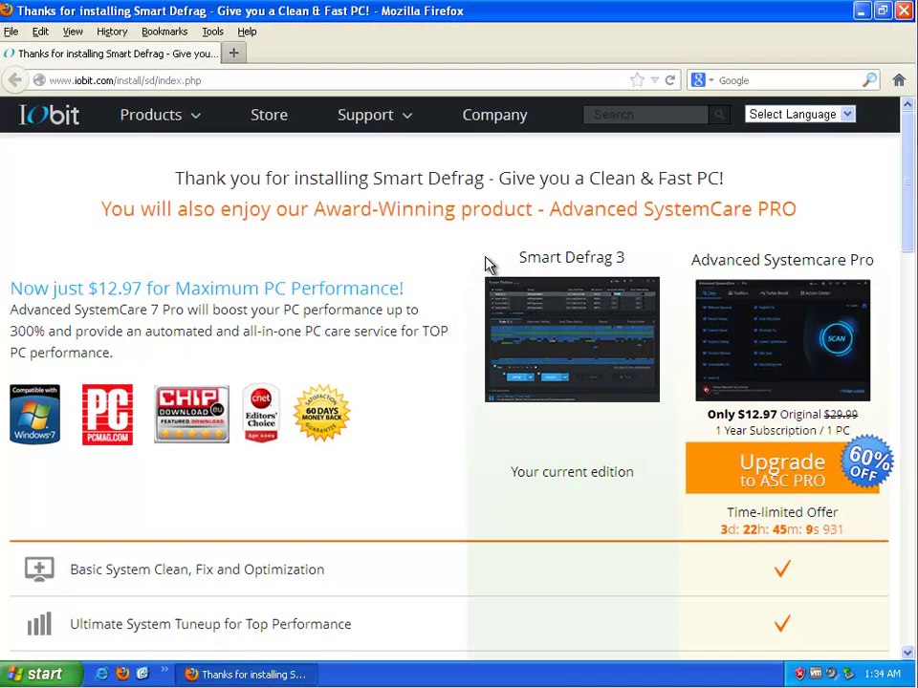
left_click(903, 11)
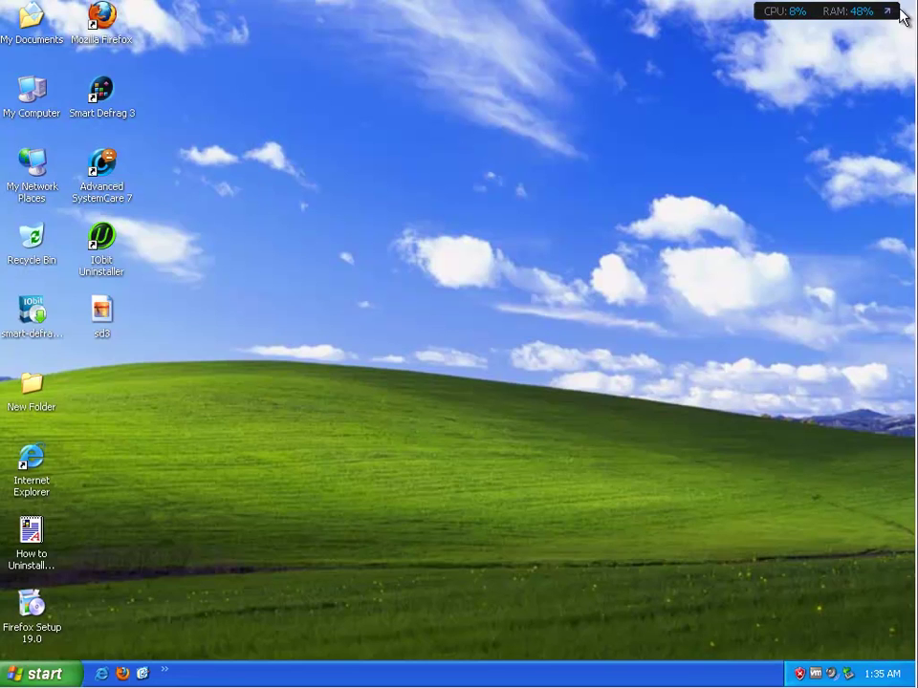
- View the sd3 picture of the Smart Defrag 3 setup wizard enlarged and check its completion options
double_click(101, 312)
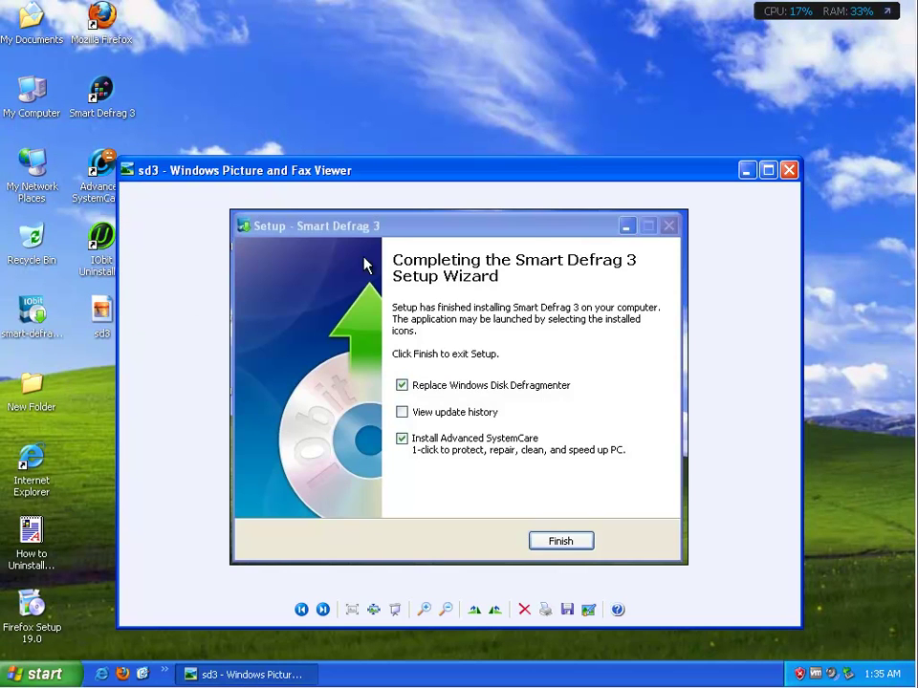
double_click(531, 180)
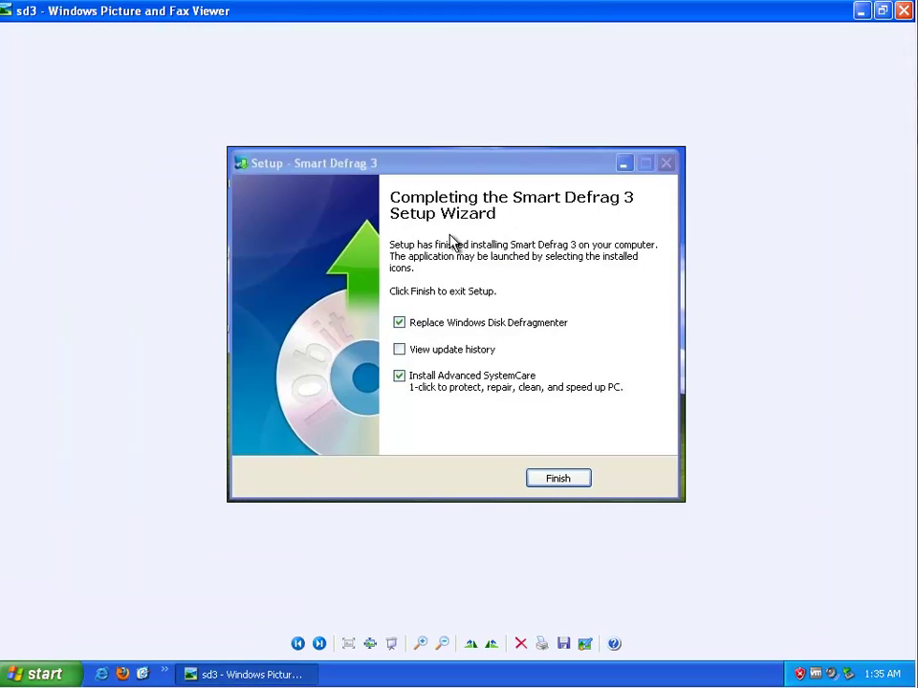
left_click(420, 644)
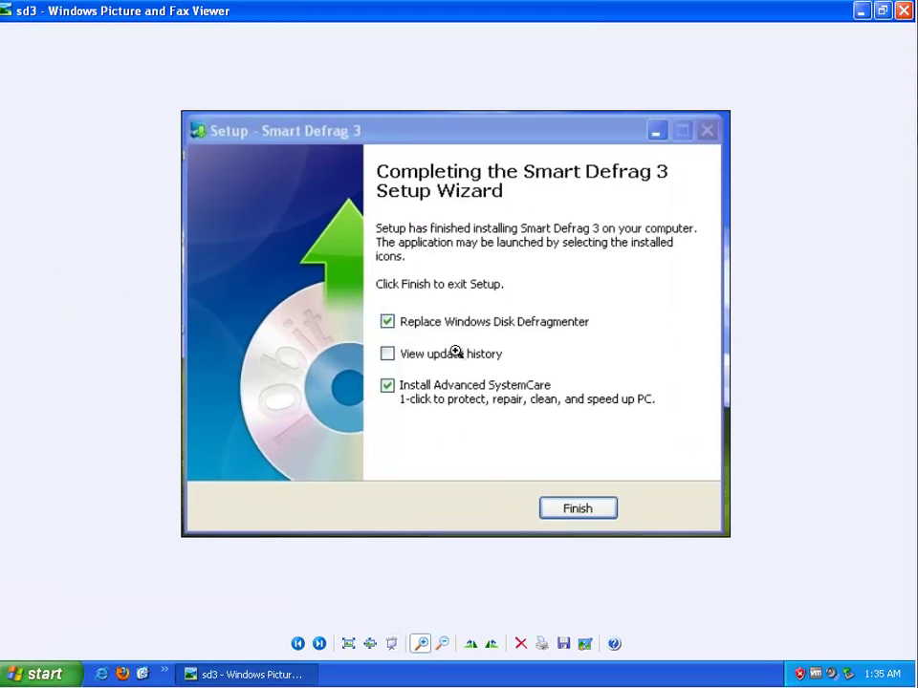
left_click(422, 409)
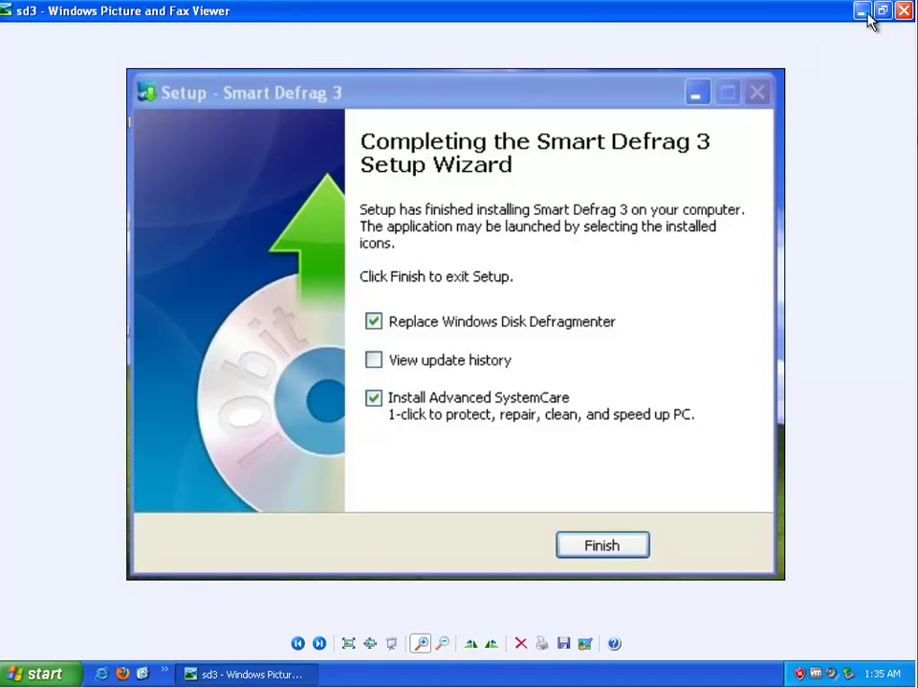
left_click(902, 10)
- Locate the Smart Defrag 3 program folder from its desktop shortcut's properties and display the files in Icons view
left_click(117, 168)
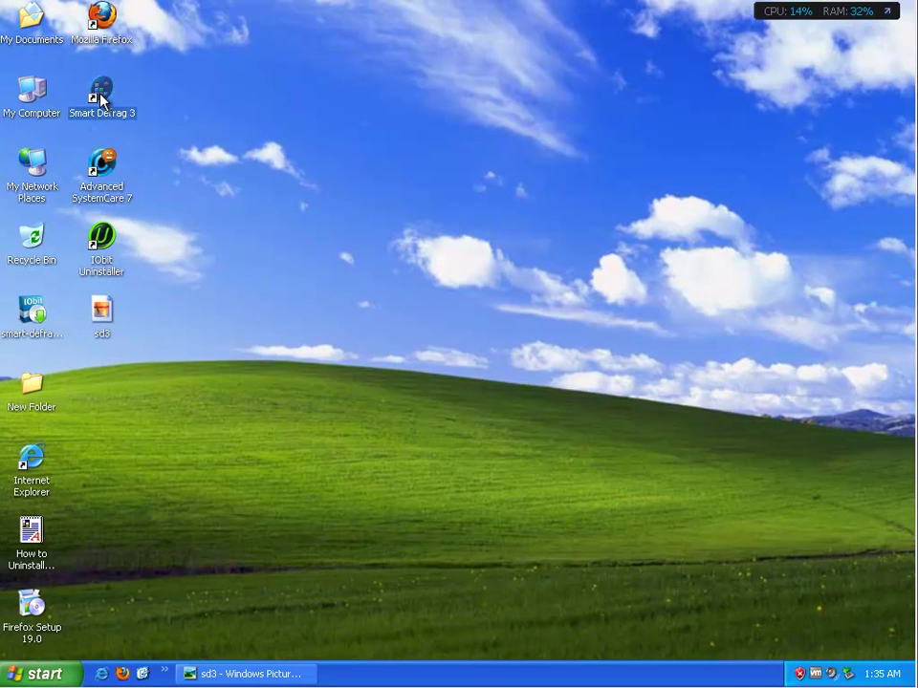
right_click(100, 91)
left_click(147, 421)
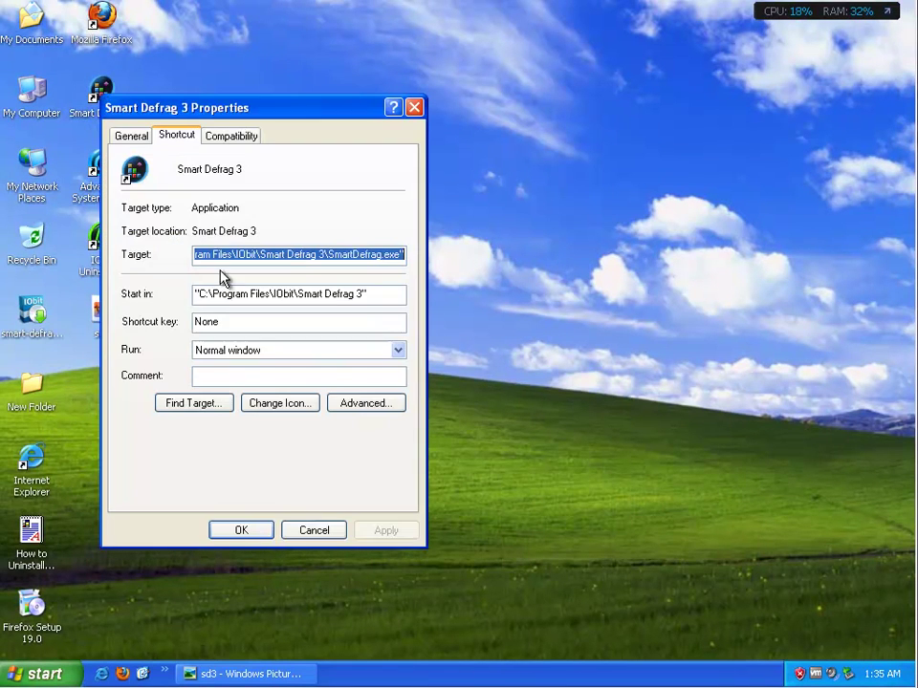
left_click(194, 405)
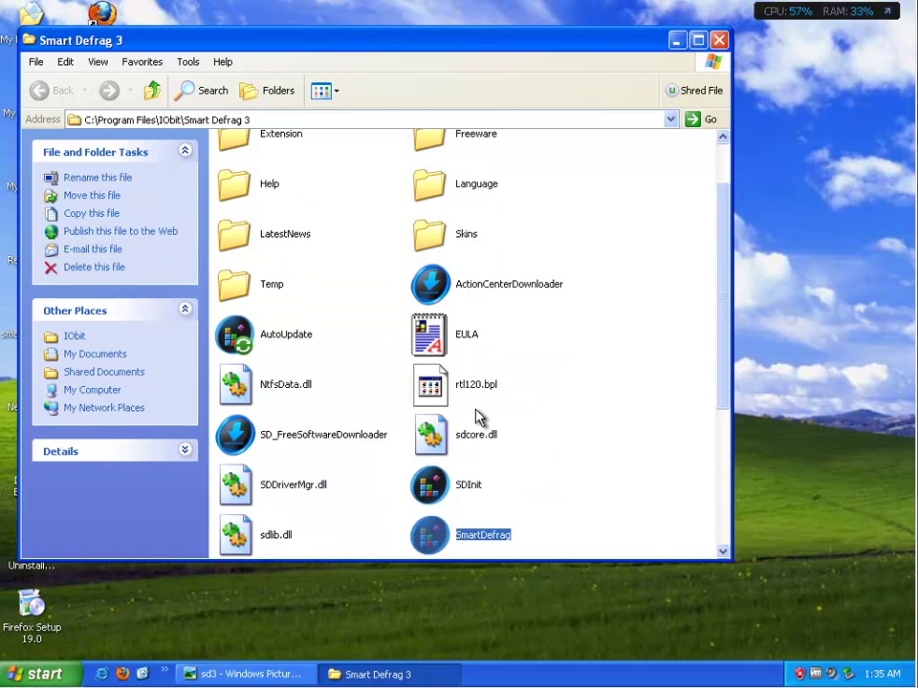
left_click(323, 91)
left_click(339, 151)
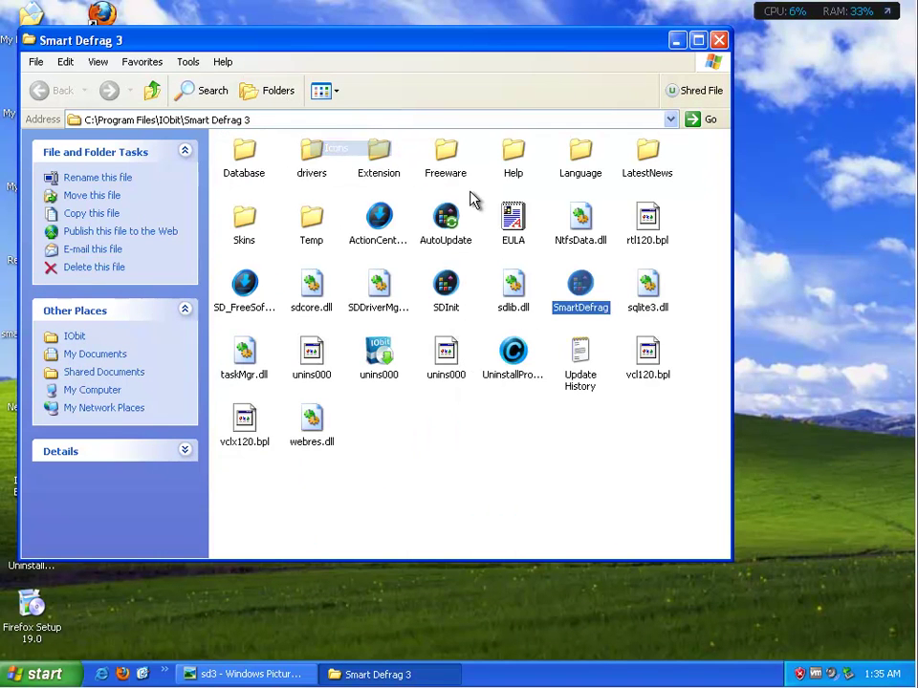
- Go up to the parent IObit folder, examine its program subfolders, and minimize the window
left_click(157, 91)
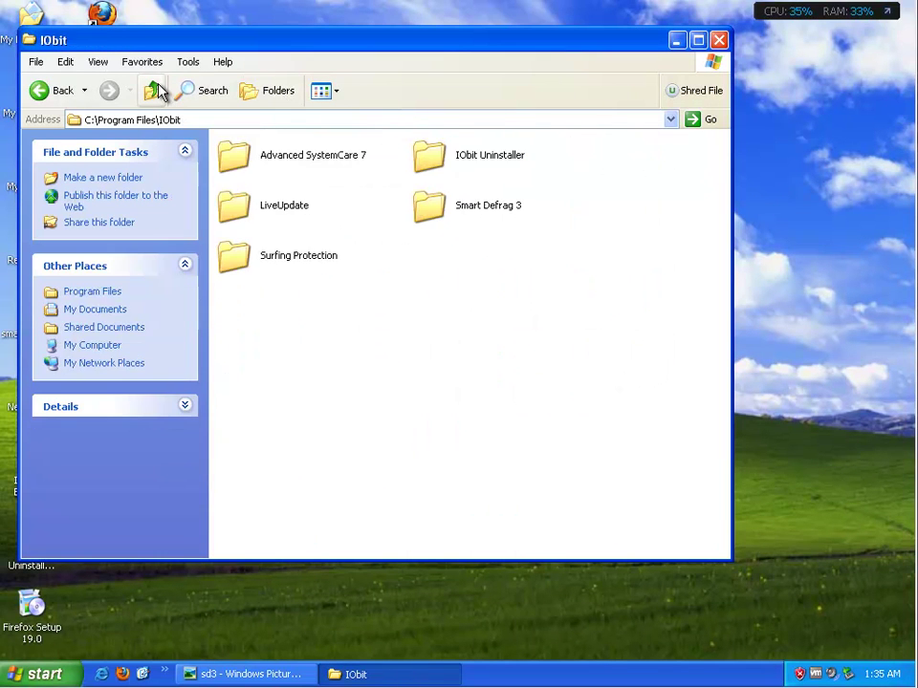
left_click(258, 165)
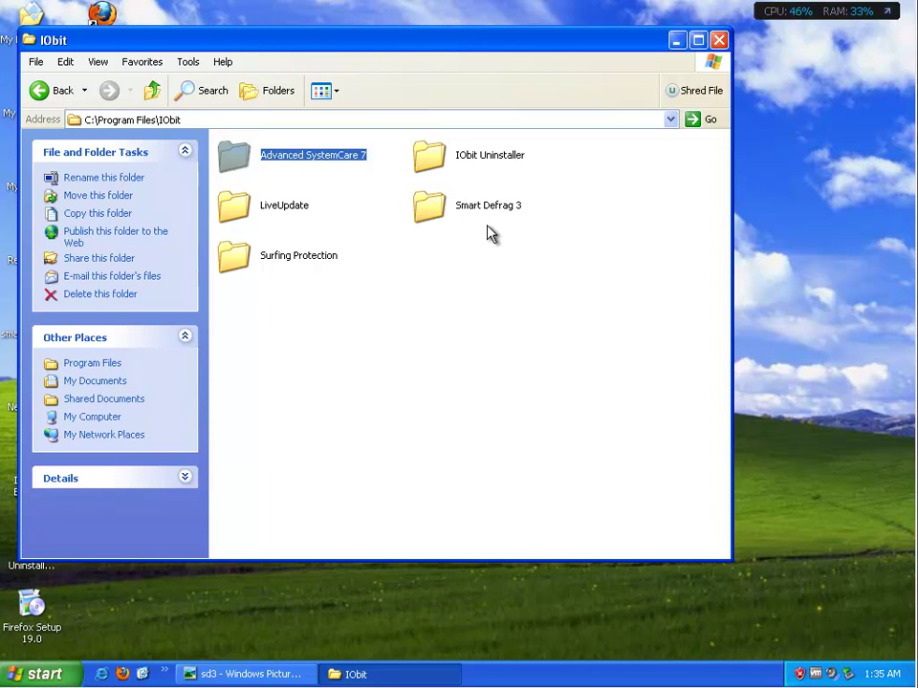
left_click(450, 205)
key("Up")
left_click(269, 219)
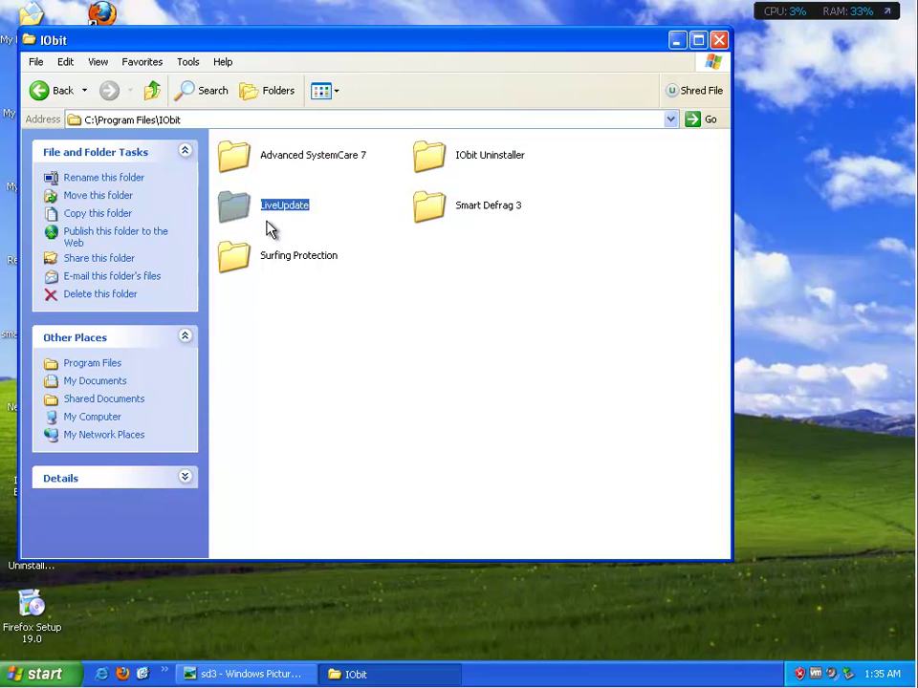
left_click(275, 285)
left_click(239, 258)
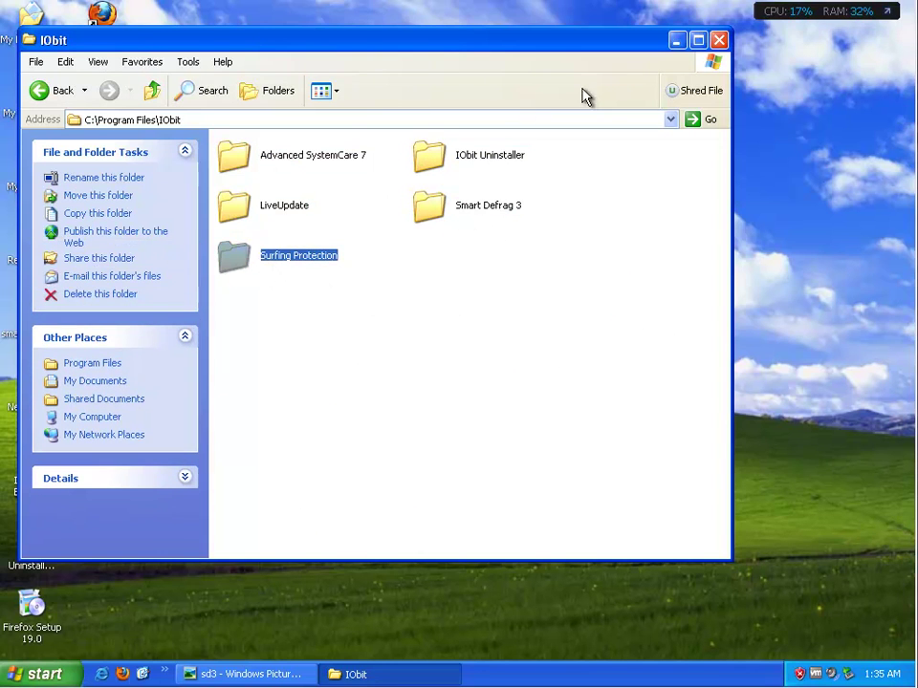
left_click(676, 43)
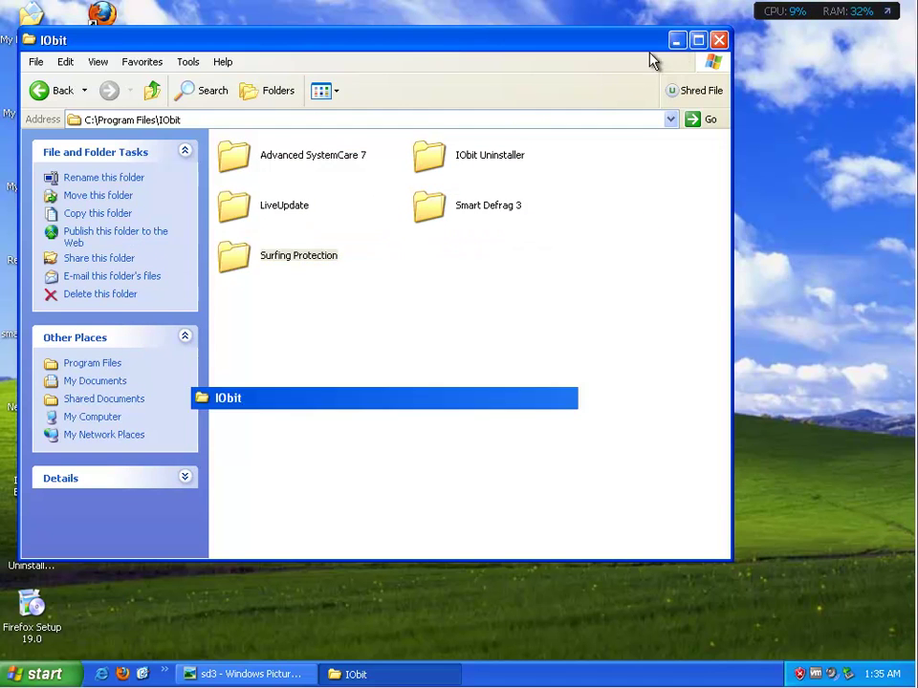
- Open Internet Explorer without making it the default browser, and allow the Advanced SystemCare Surfing Protection 1.0 add-on in Firefox
left_click(100, 674)
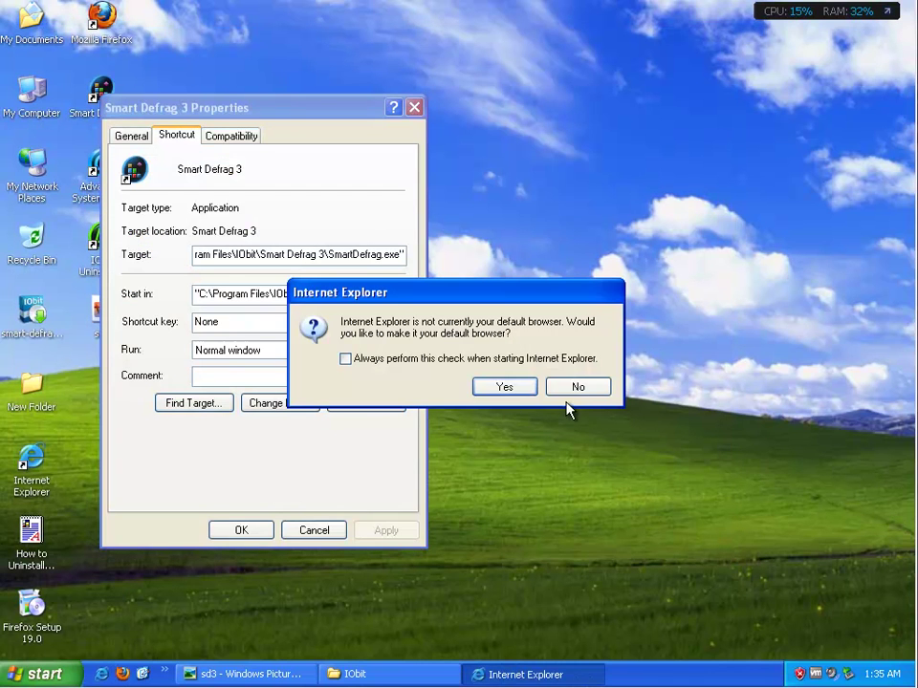
left_click(574, 388)
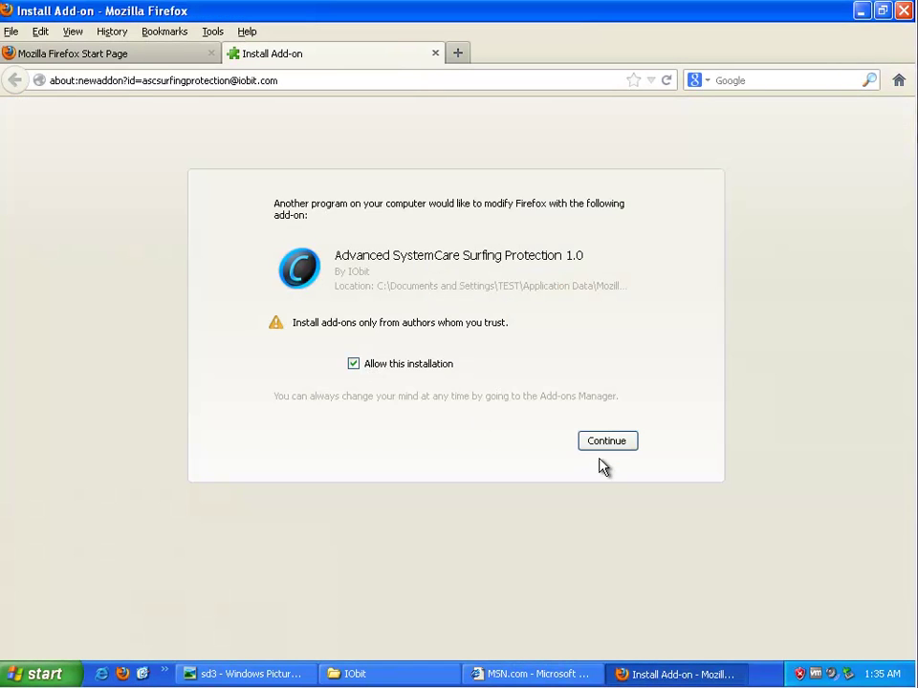
left_click(590, 441)
left_click(500, 446)
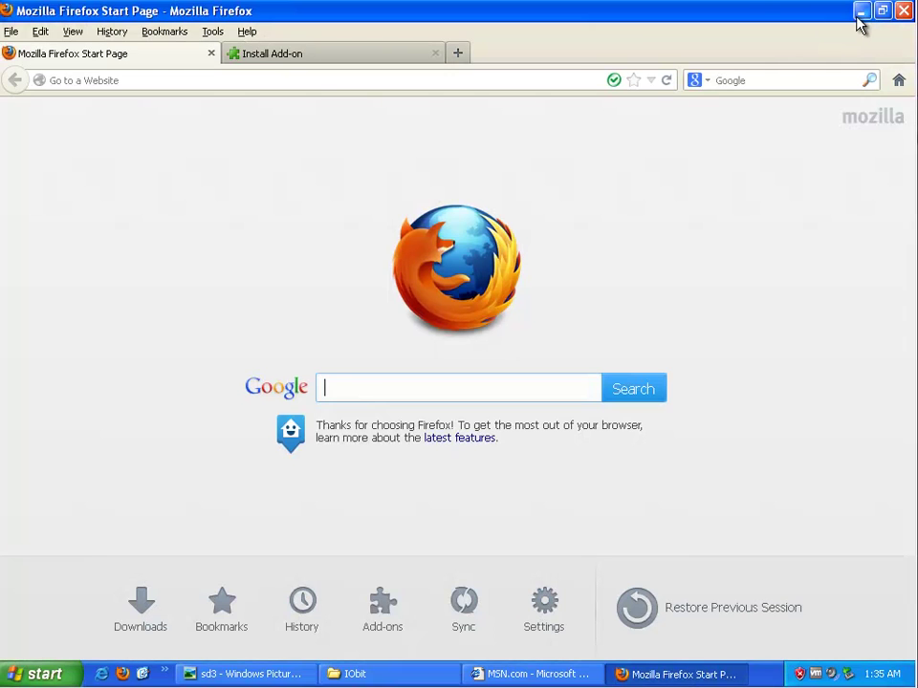
left_click(860, 12)
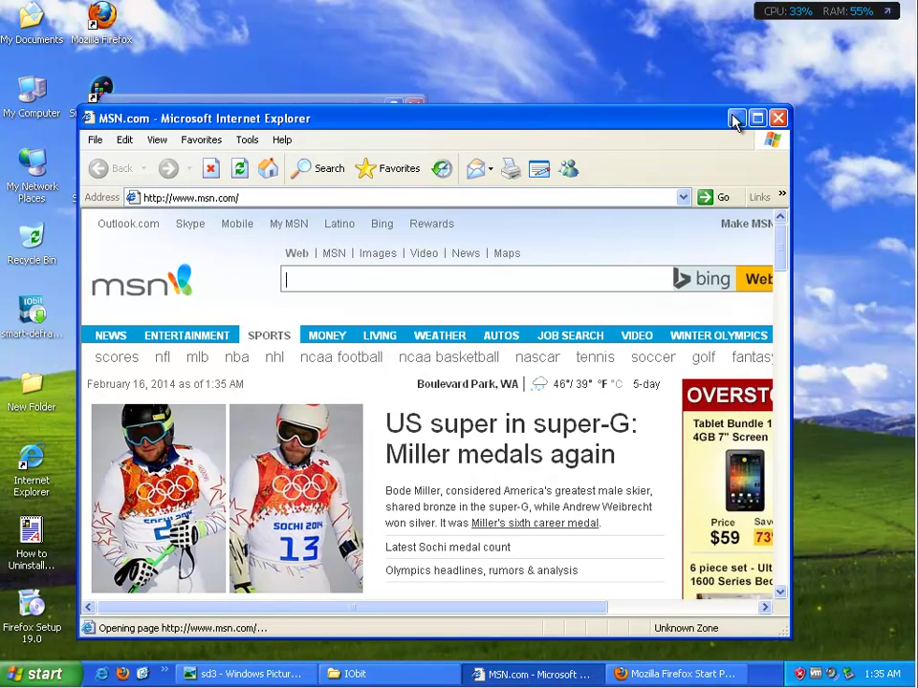
- Check Internet Explorer's installed add-ons through Internet Options for entries published by IObit, and close the add-on list
left_click(244, 141)
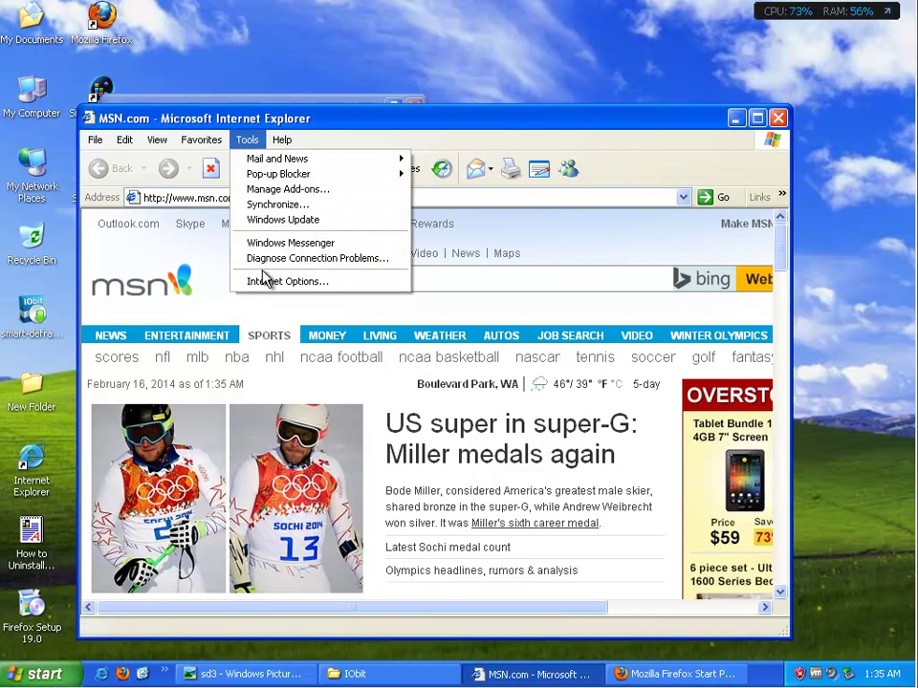
left_click(274, 282)
left_click(361, 161)
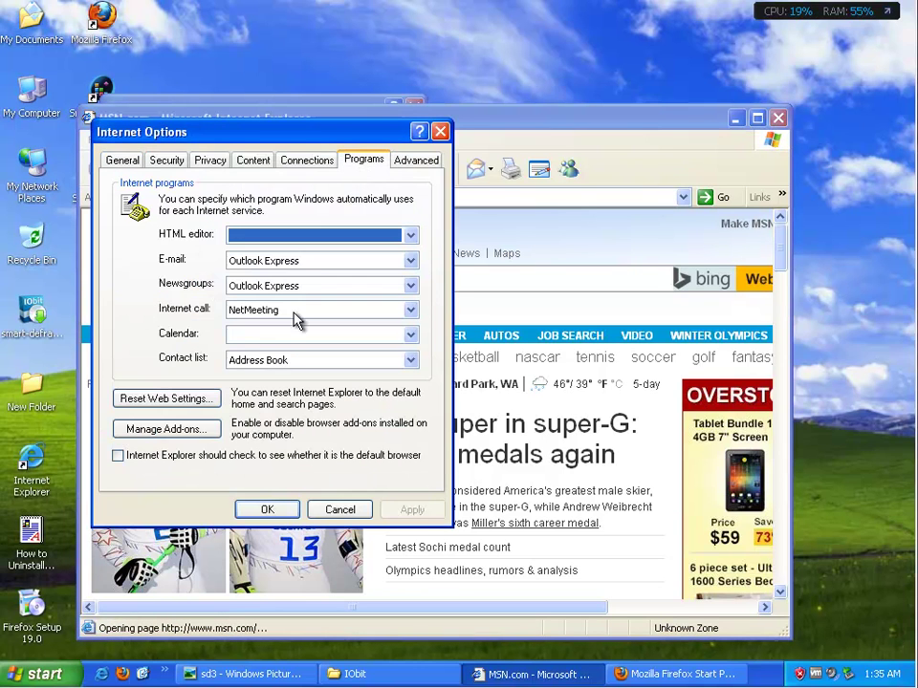
left_click(196, 428)
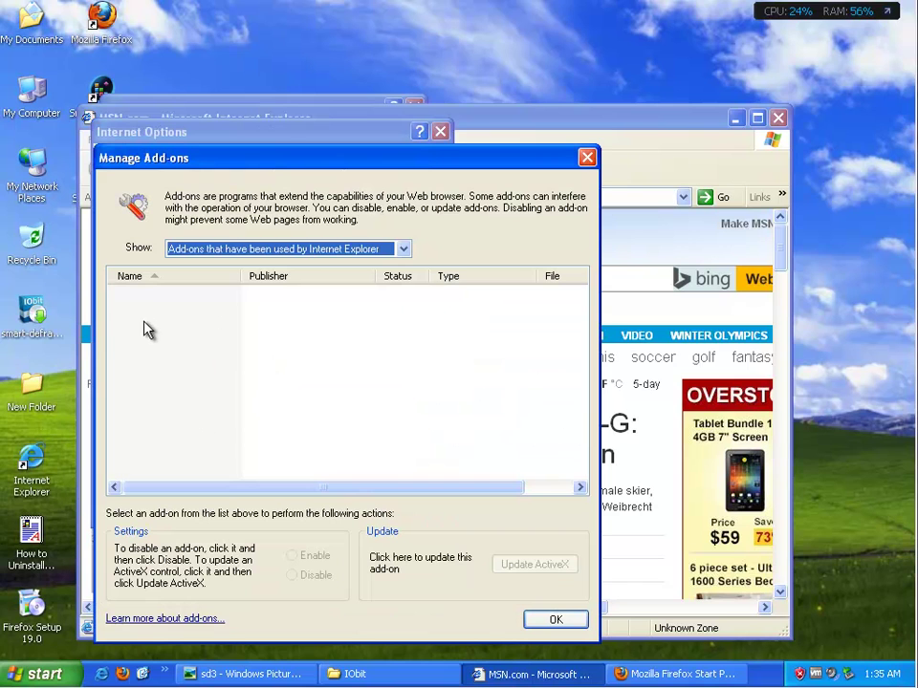
left_click(402, 249)
left_click(403, 249)
left_click(199, 295)
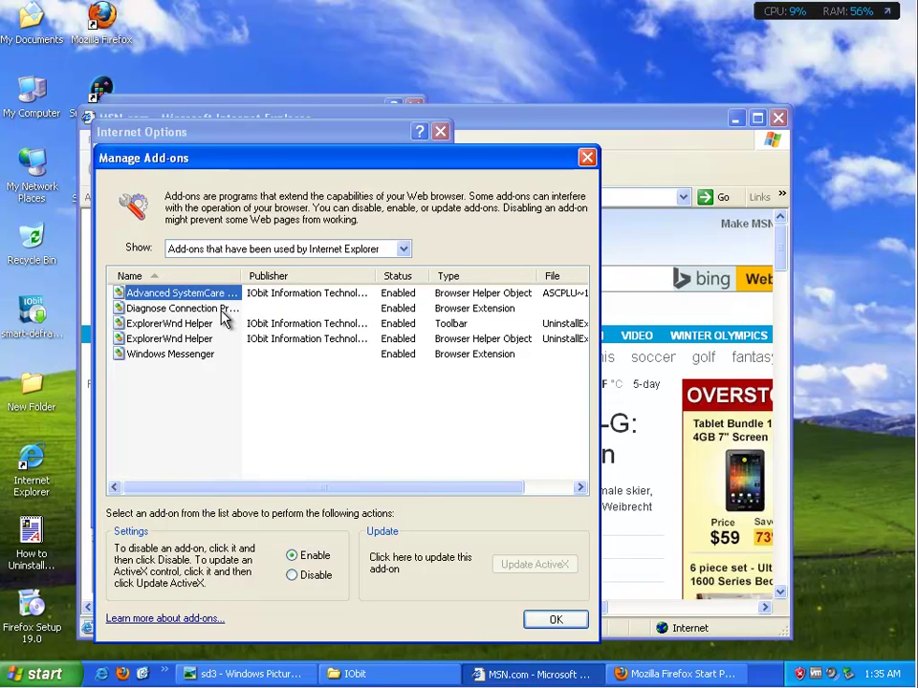
left_click(194, 323)
left_click(187, 340)
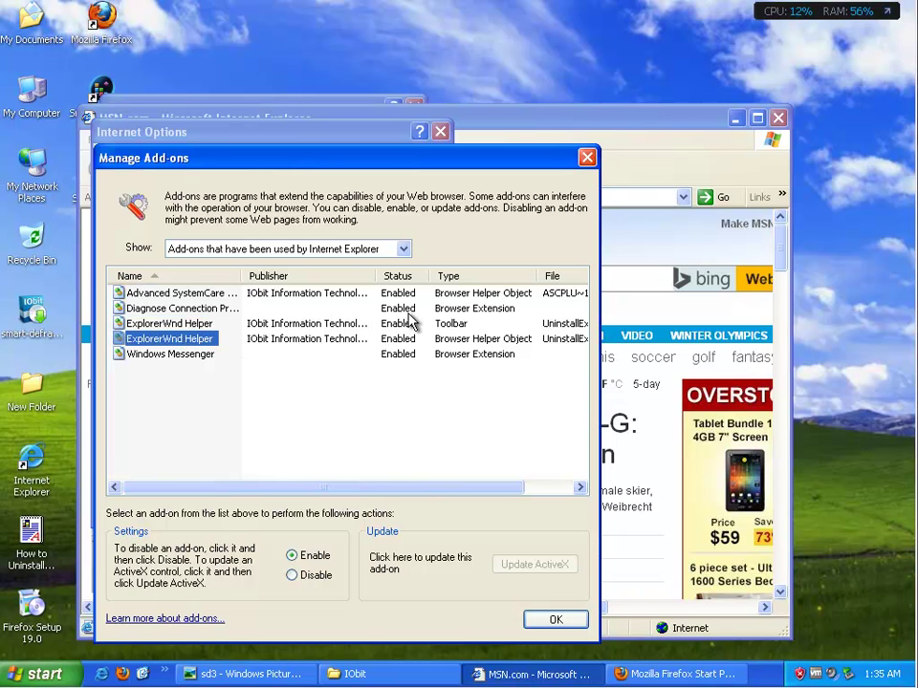
left_click(587, 157)
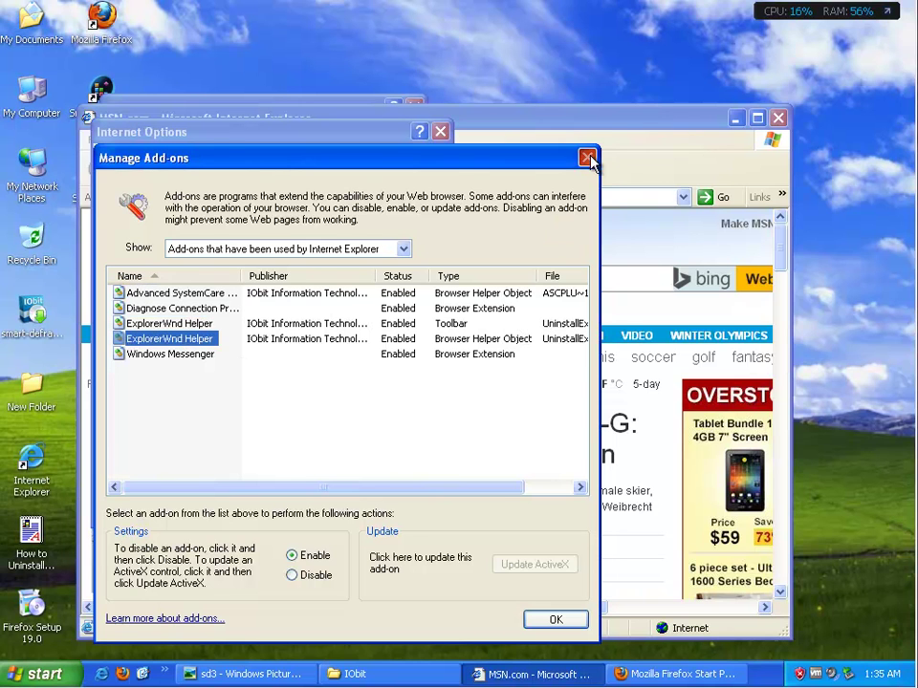
- Close Internet Options, Internet Explorer, and the Smart Defrag 3 shortcut's properties
left_click(438, 131)
left_click(778, 117)
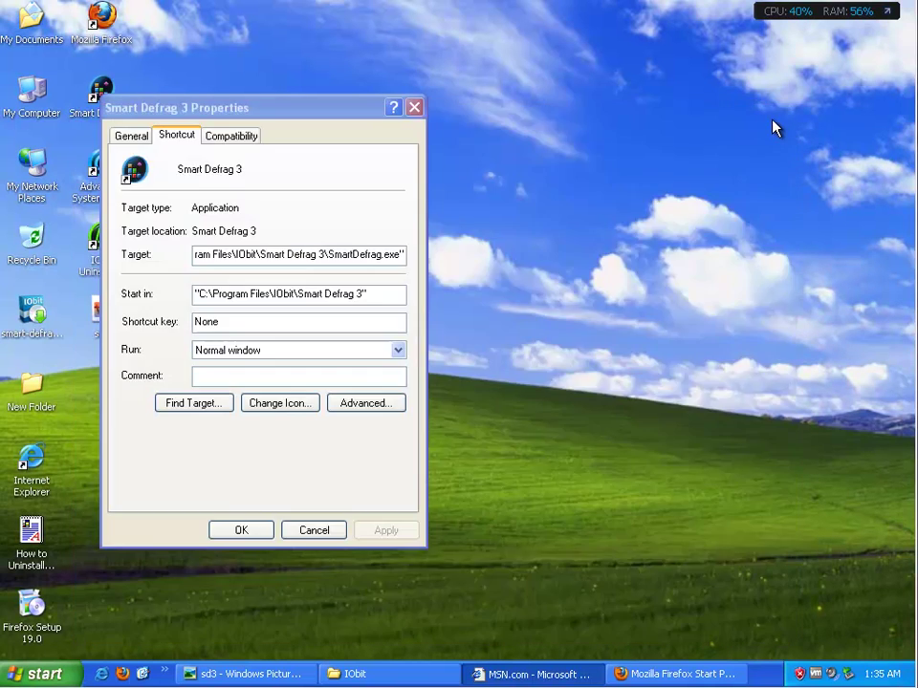
left_click(414, 106)
- Switch to Firefox and examine the site safety indicator in the address bar of its start page
left_click(507, 673)
left_click(697, 82)
left_click(629, 295)
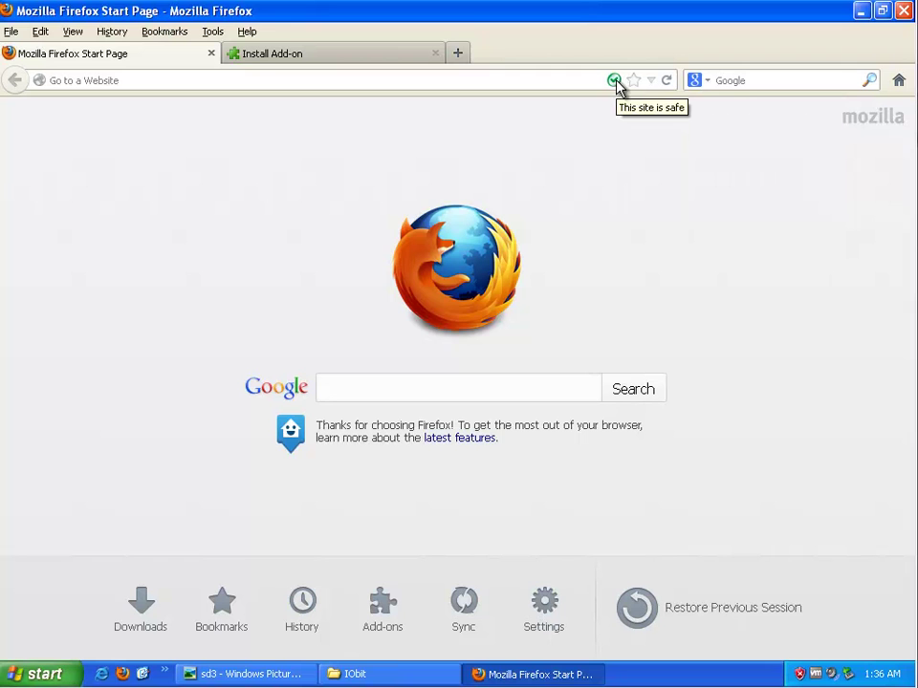
left_click(215, 34)
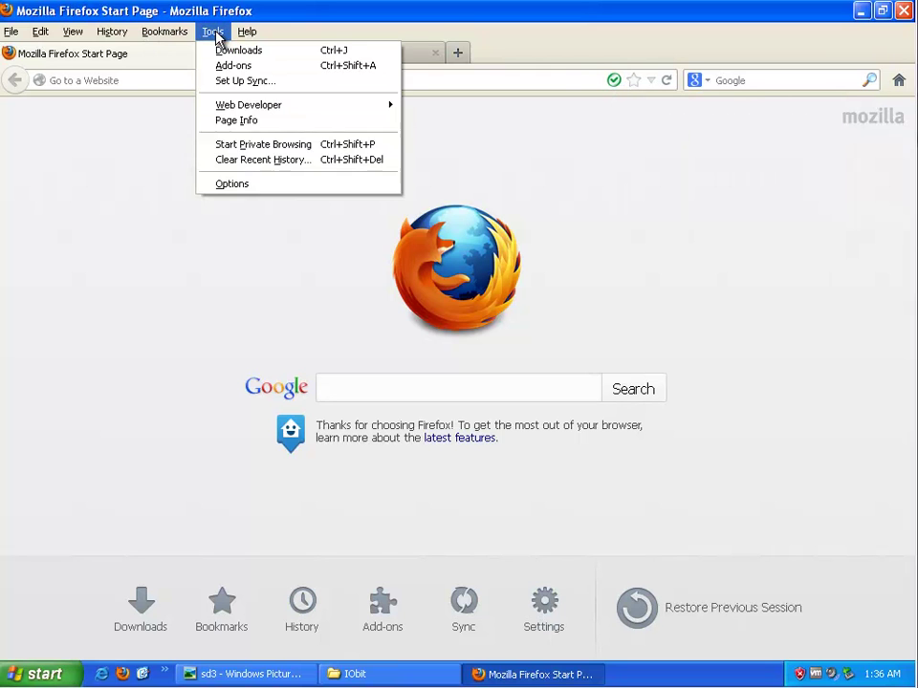
left_click(232, 185)
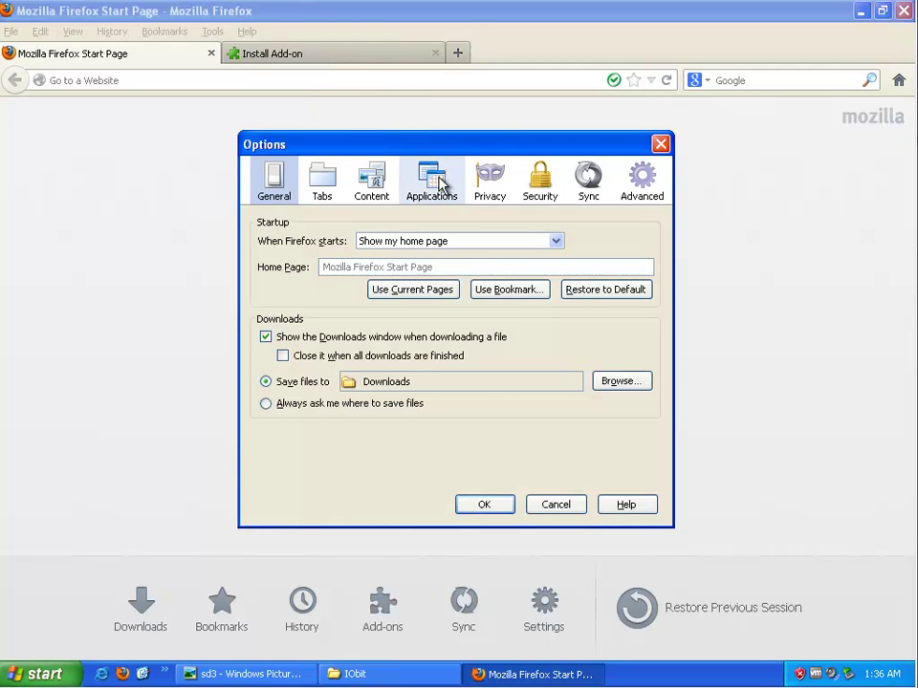
left_click(658, 143)
- Check Firefox's installed extensions and view the details of Advanced SystemCare Surfing Protection 1.0
left_click(212, 31)
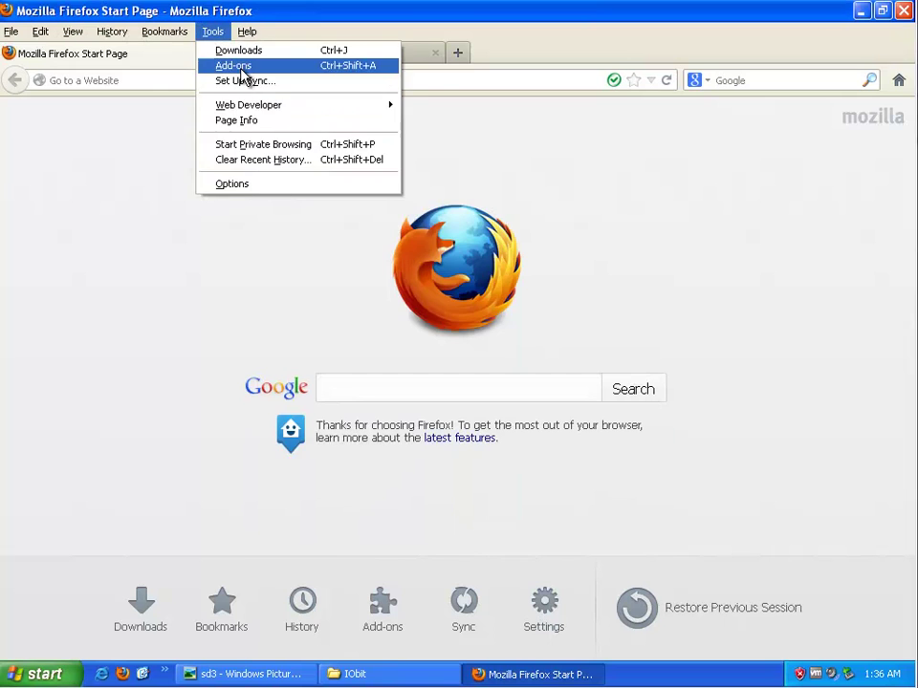
left_click(237, 64)
left_click(96, 222)
left_click(549, 157)
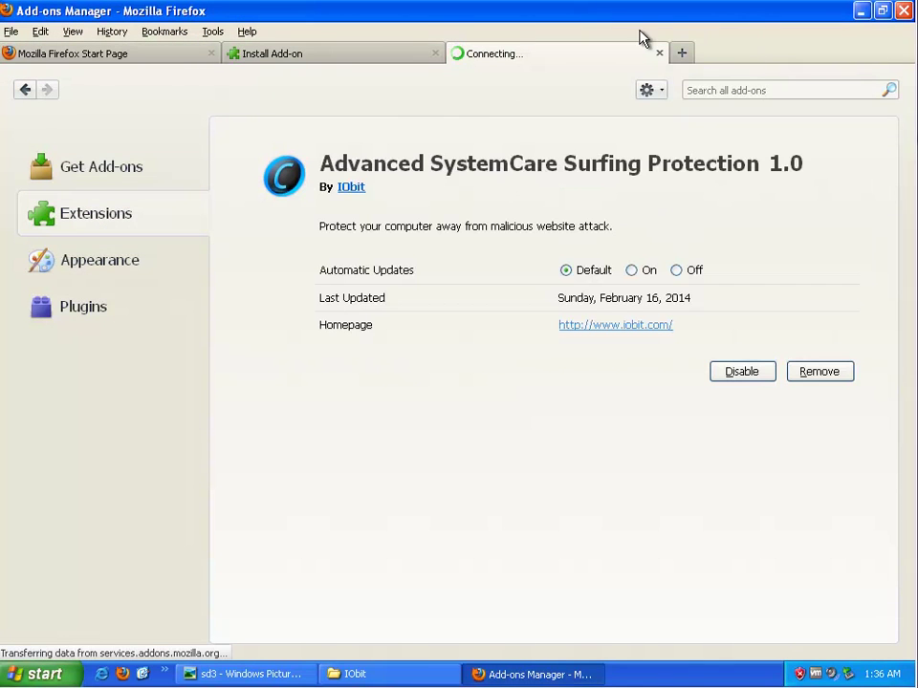
- Close the Add-ons Manager and Install Add-on pages, and exit Firefox
left_click(658, 52)
left_click(435, 54)
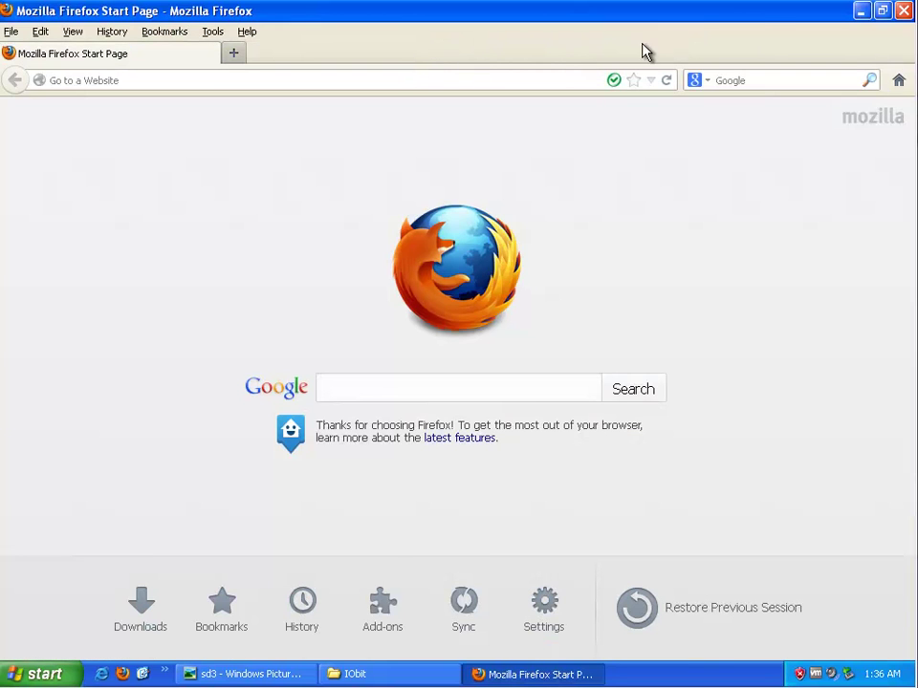
left_click(903, 11)
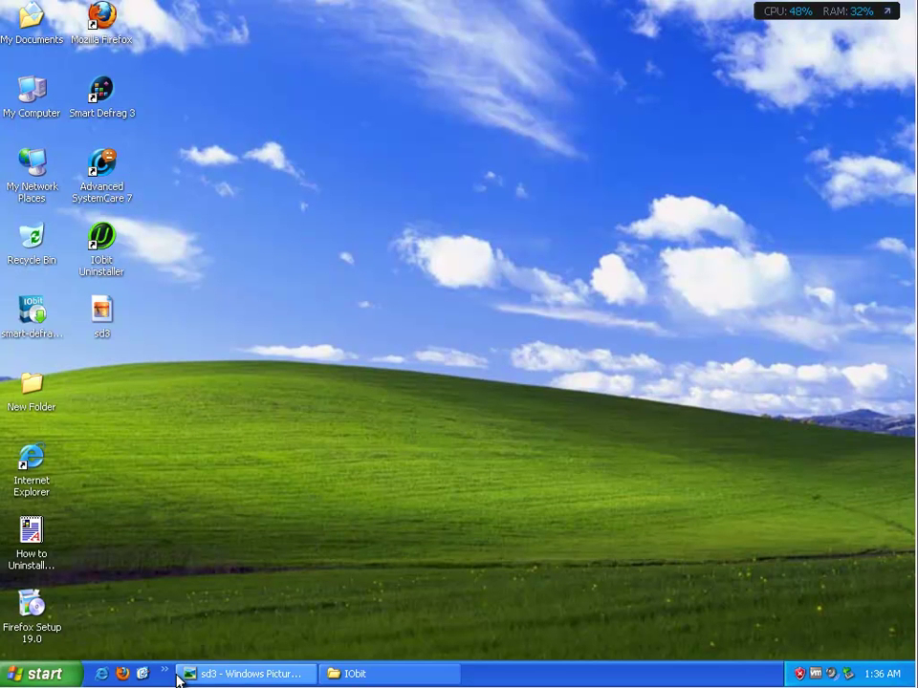
- Open the Add or Remove Programs list of currently installed programs from Control Panel
left_click(27, 672)
left_click(93, 609)
mouse_move(211, 574)
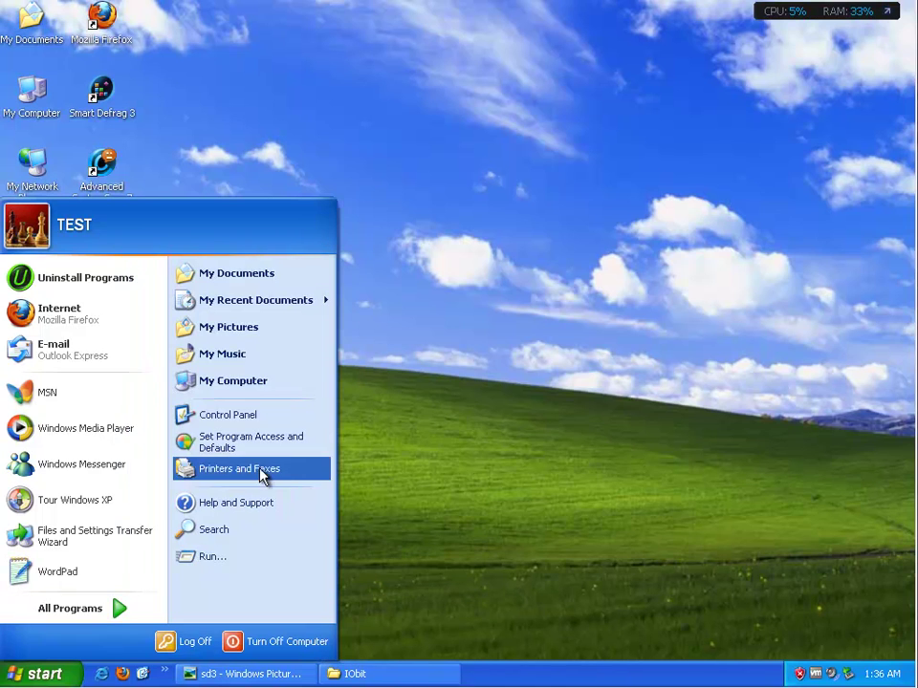
left_click(250, 416)
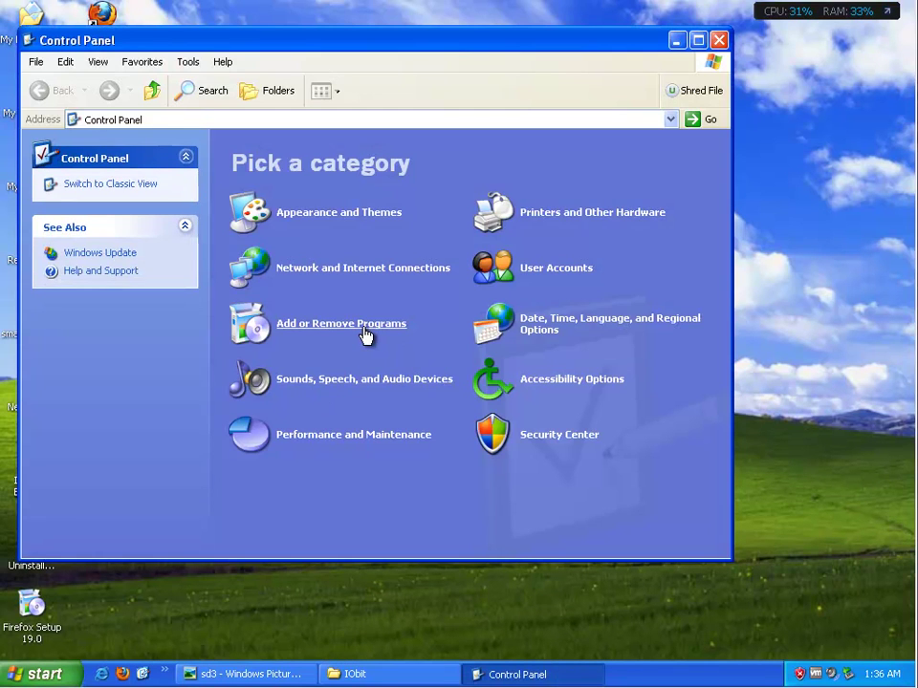
left_click(364, 325)
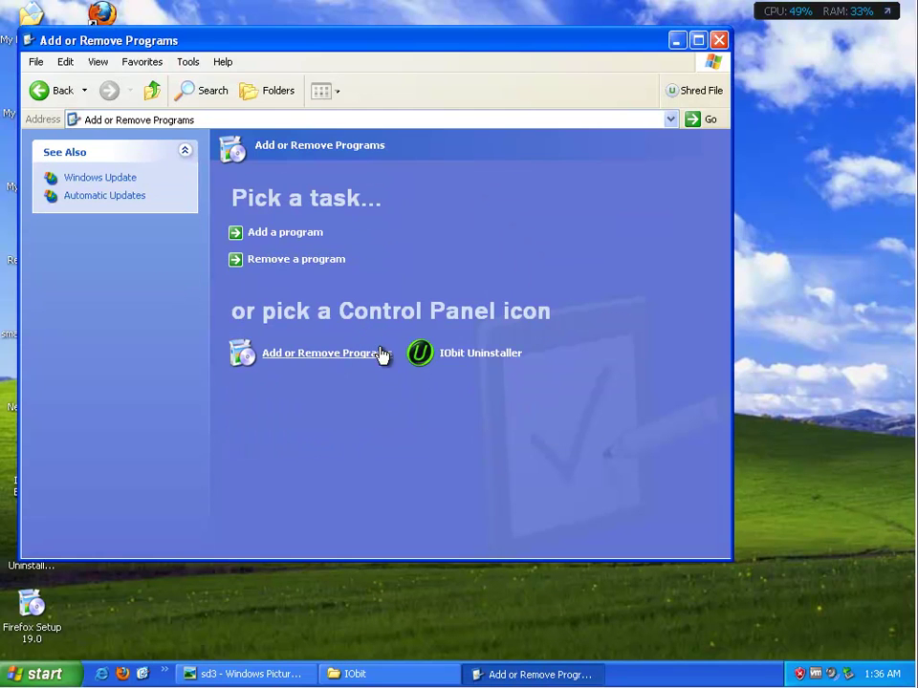
left_click(357, 355)
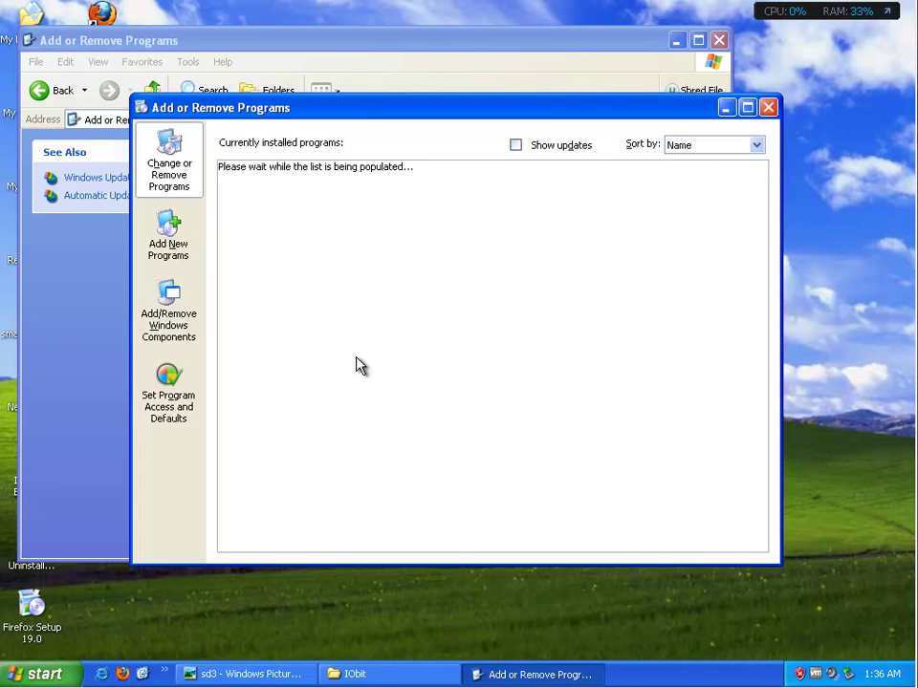
- View the support information for Smart Defrag 3 in the installed programs list, and close it
left_click(354, 349)
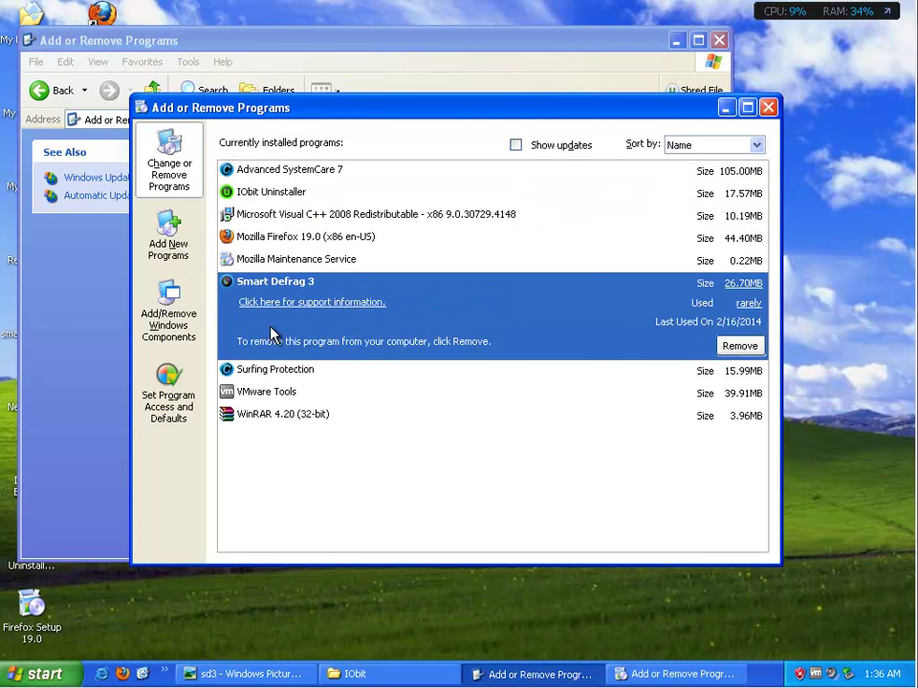
left_click(370, 303)
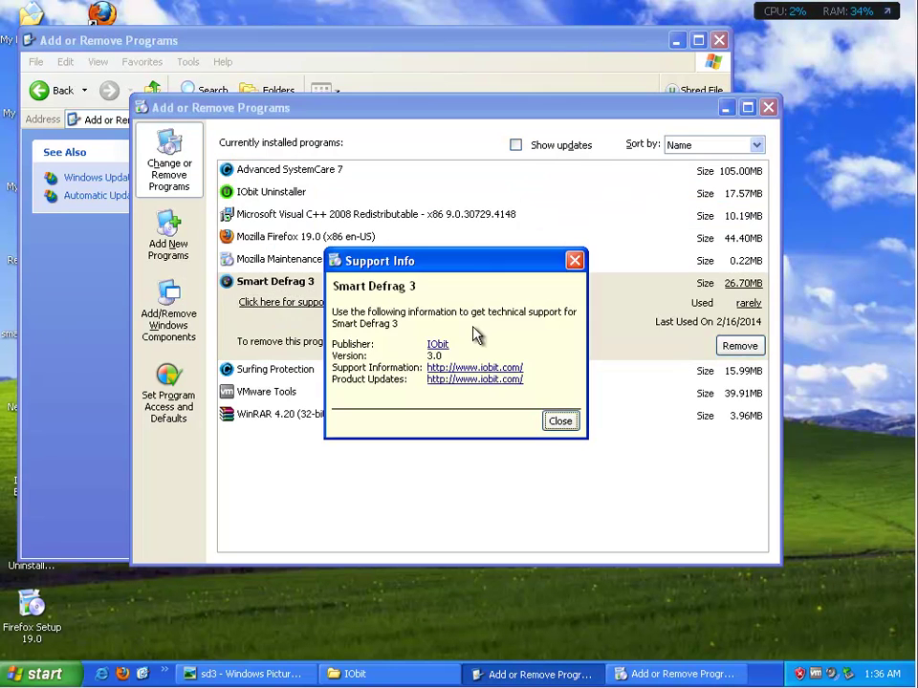
left_click(559, 420)
- Uninstall Smart Defrag 3 and all of its components
left_click(753, 350)
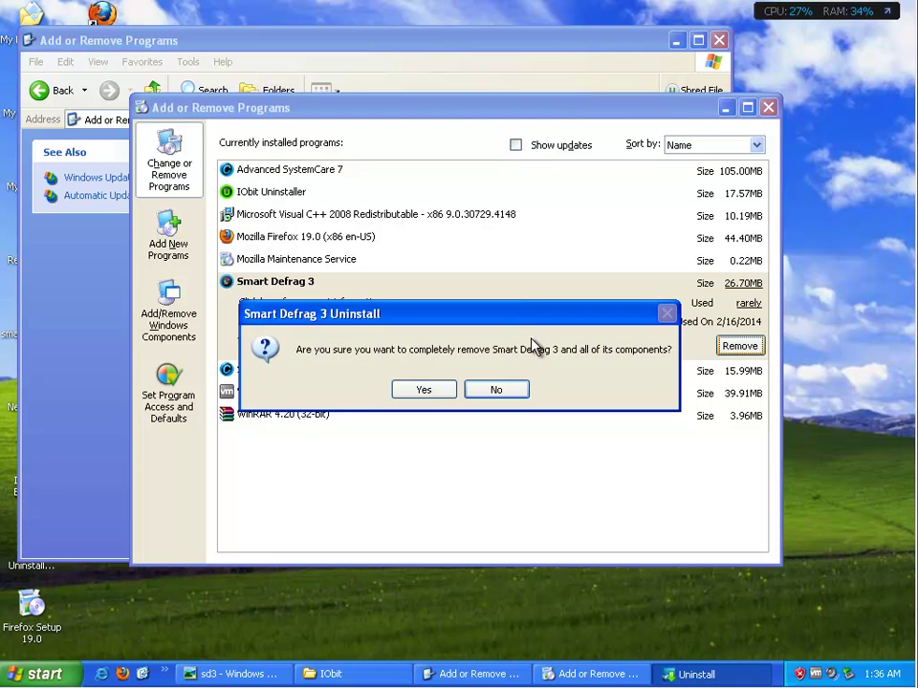
left_click_drag(538, 324, 526, 391)
left_click(455, 479)
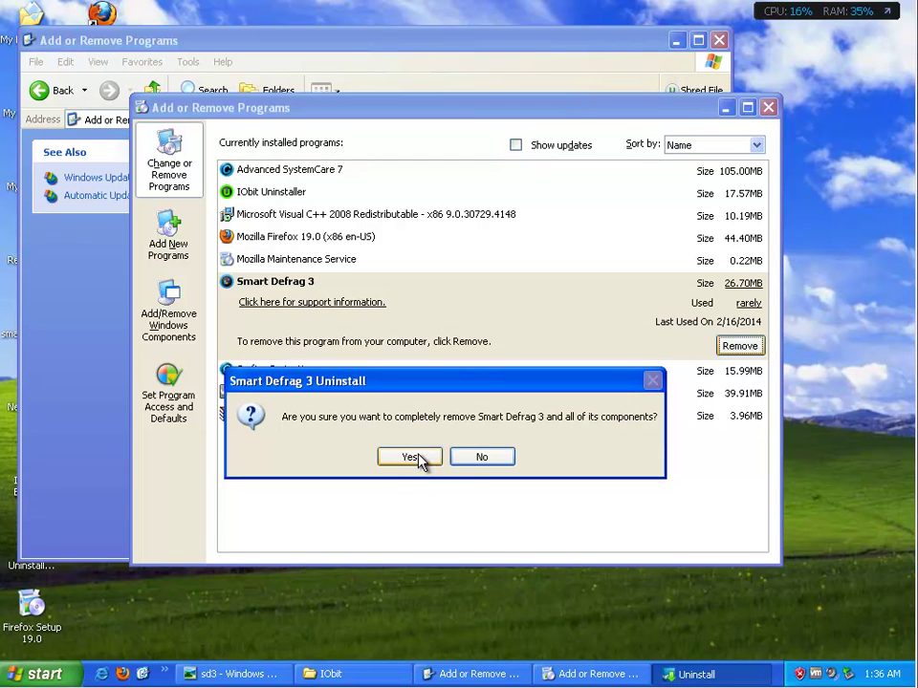
left_click(410, 457)
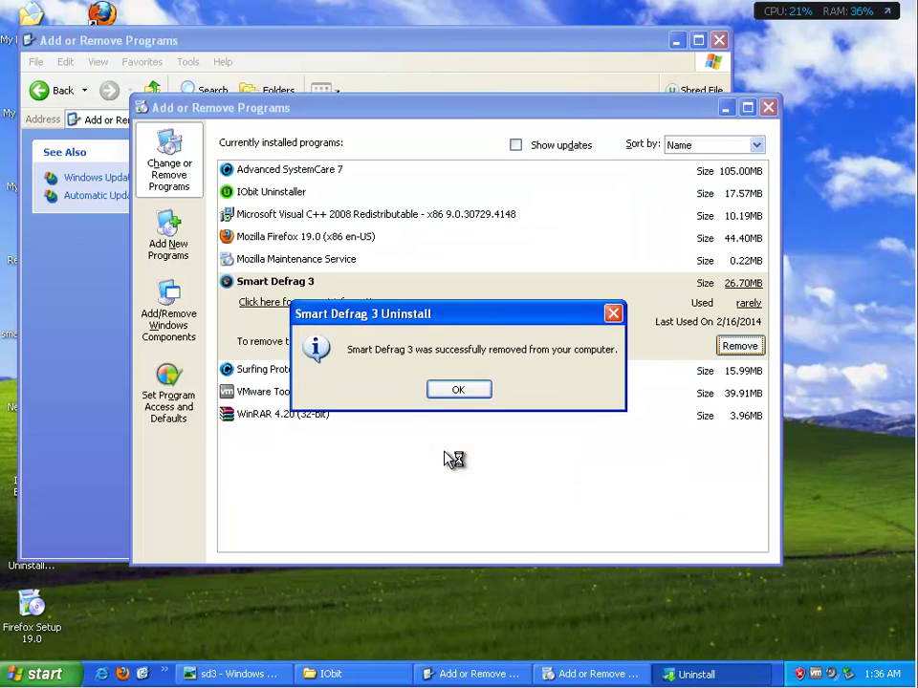
left_click(459, 390)
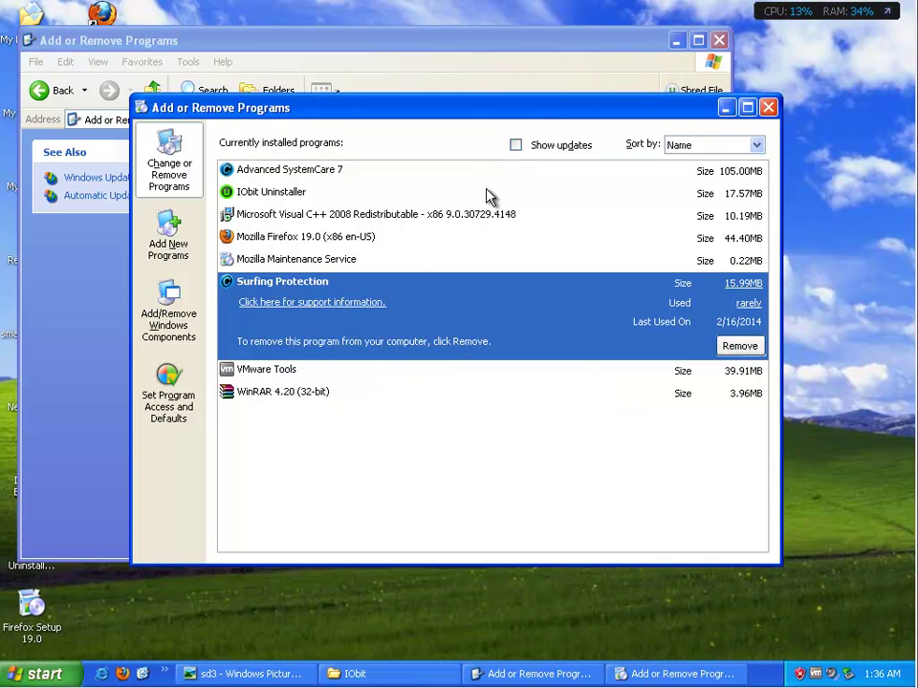
- Review the sd3 picture of the Smart Defrag 3 setup options, and uninstall Advanced SystemCare 7, declining the free Pro license offer
left_click(251, 673)
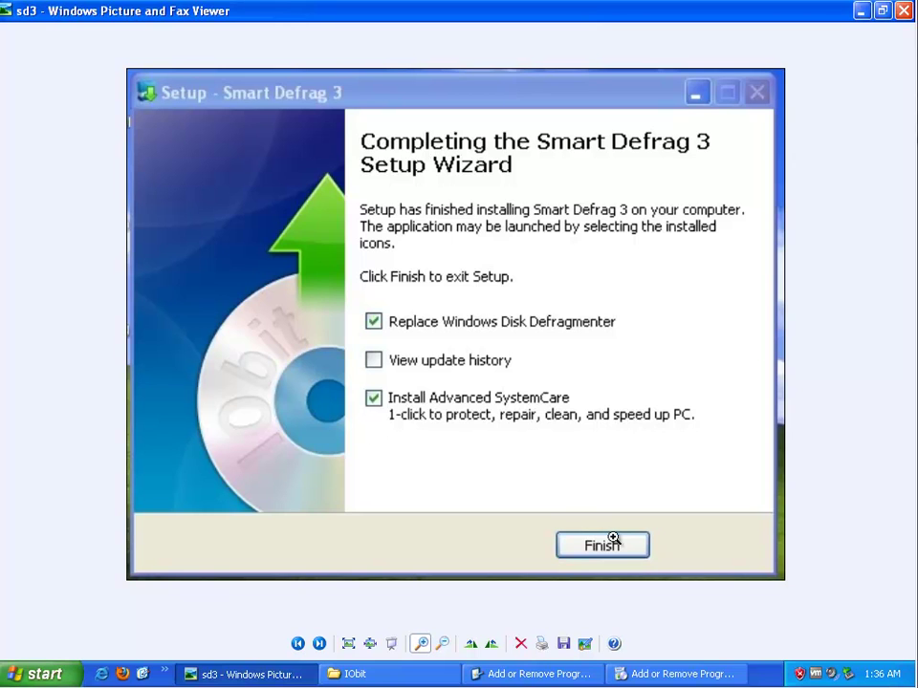
left_click(642, 675)
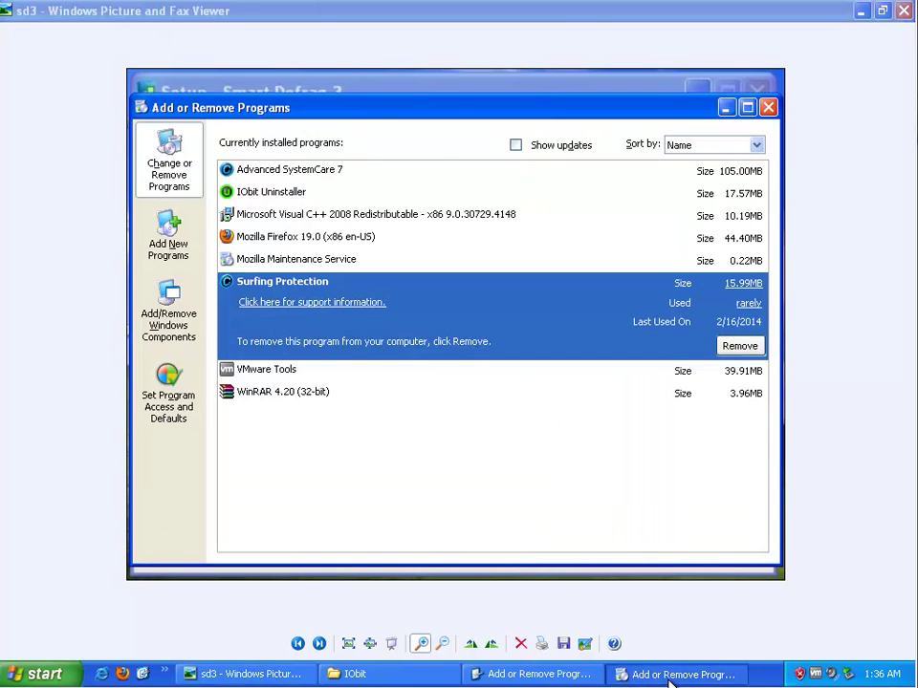
left_click(368, 172)
left_click(740, 234)
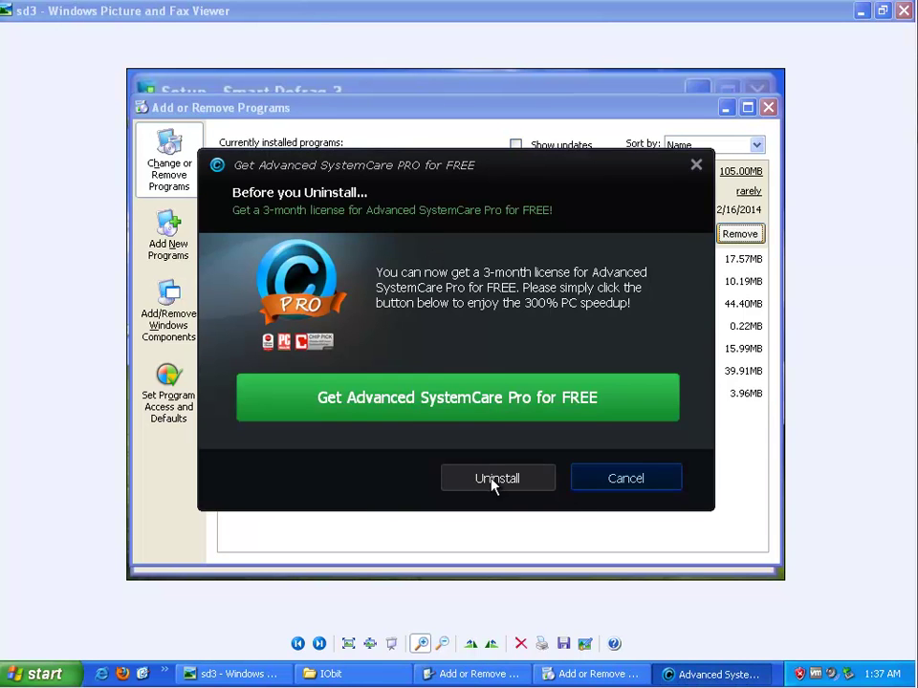
left_click(495, 481)
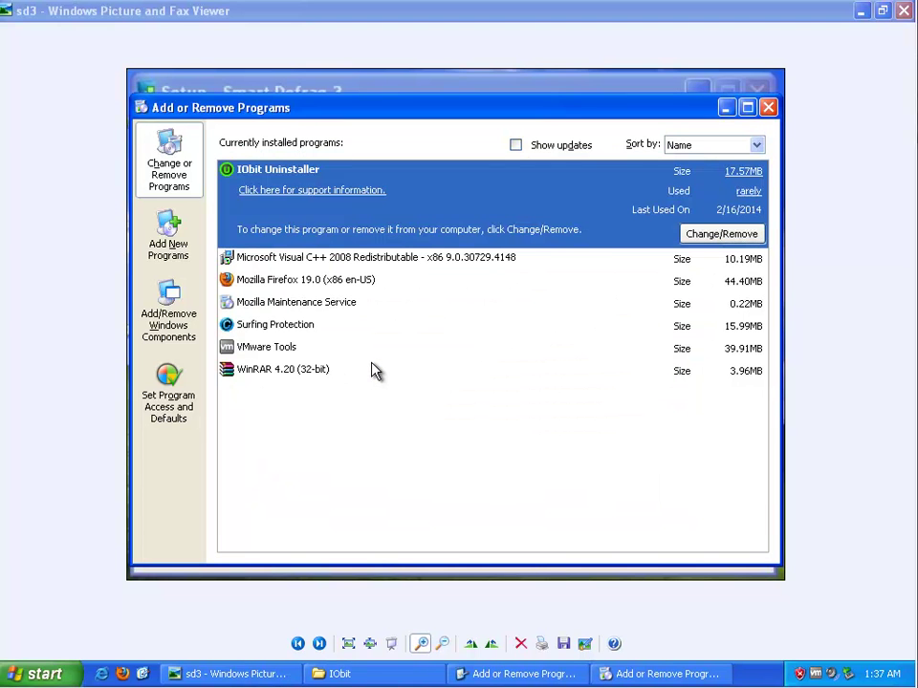
- Uninstall IObit Uninstaller and minimize the sd3 picture window
left_click(744, 235)
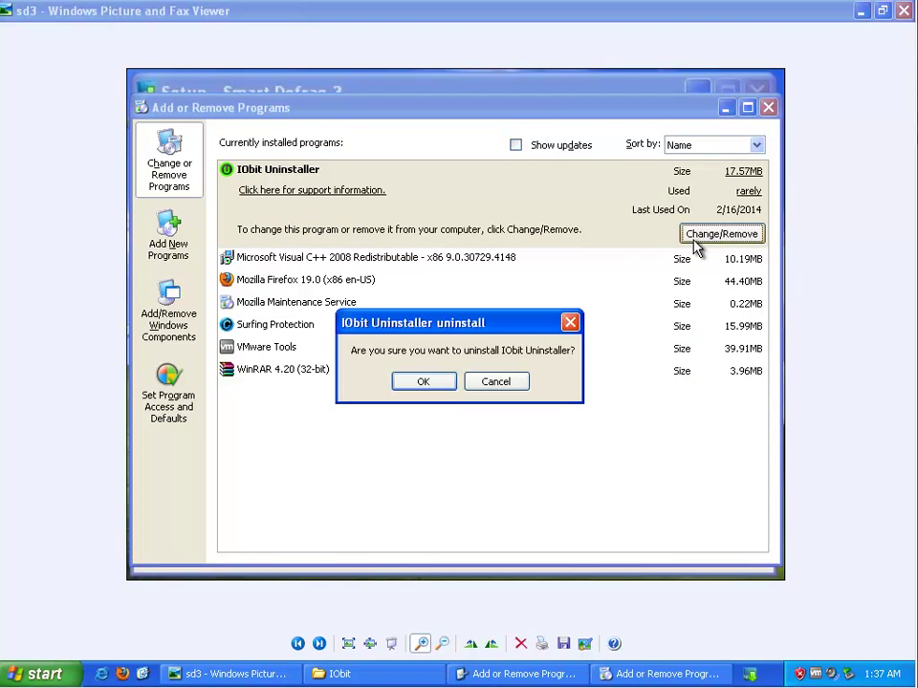
left_click(444, 390)
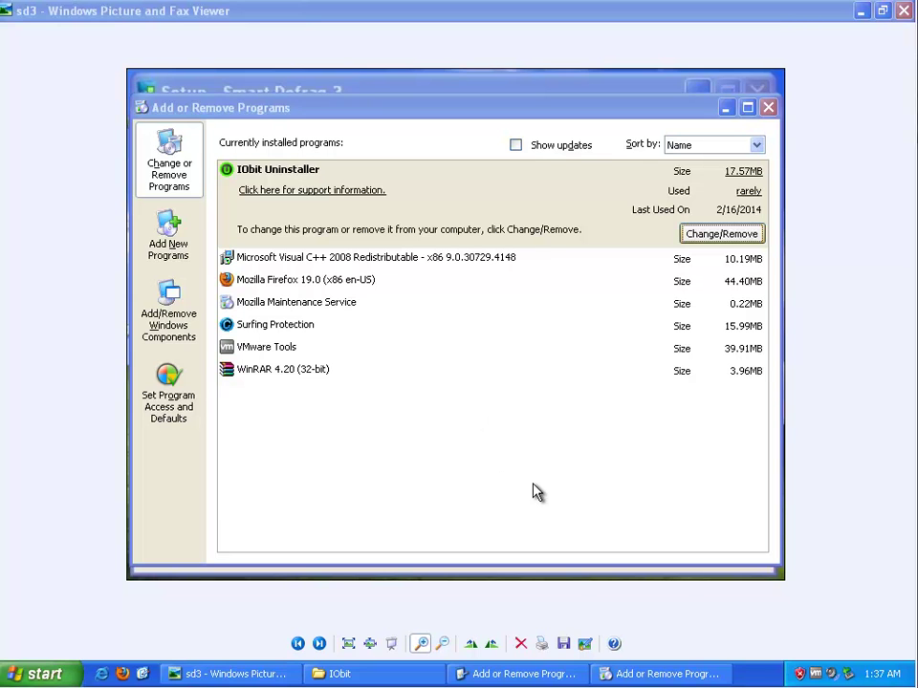
left_click(622, 675)
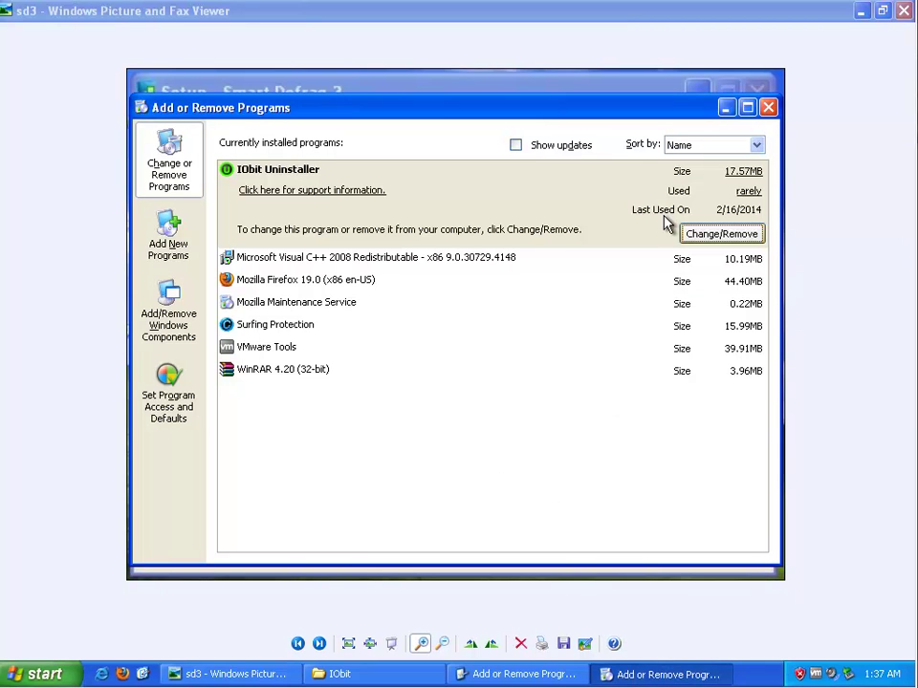
left_click(859, 10)
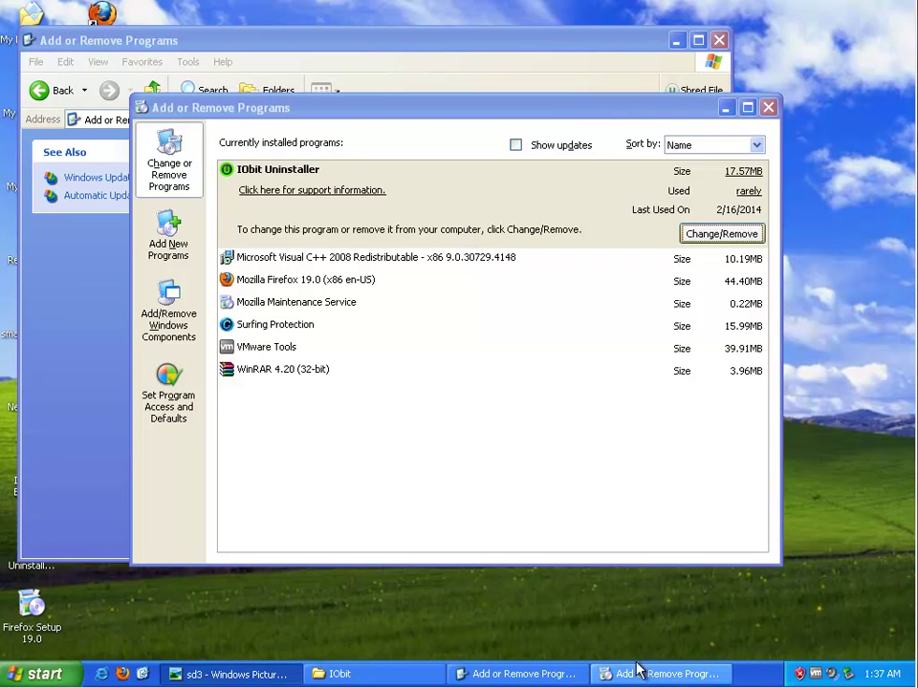
- Examine the running processes in Task Manager for the leftover UninstallDisplaytemp.exe, widening the Image Name column to read it, and close Task Manager
right_click(832, 405)
left_click(816, 424)
right_click(751, 682)
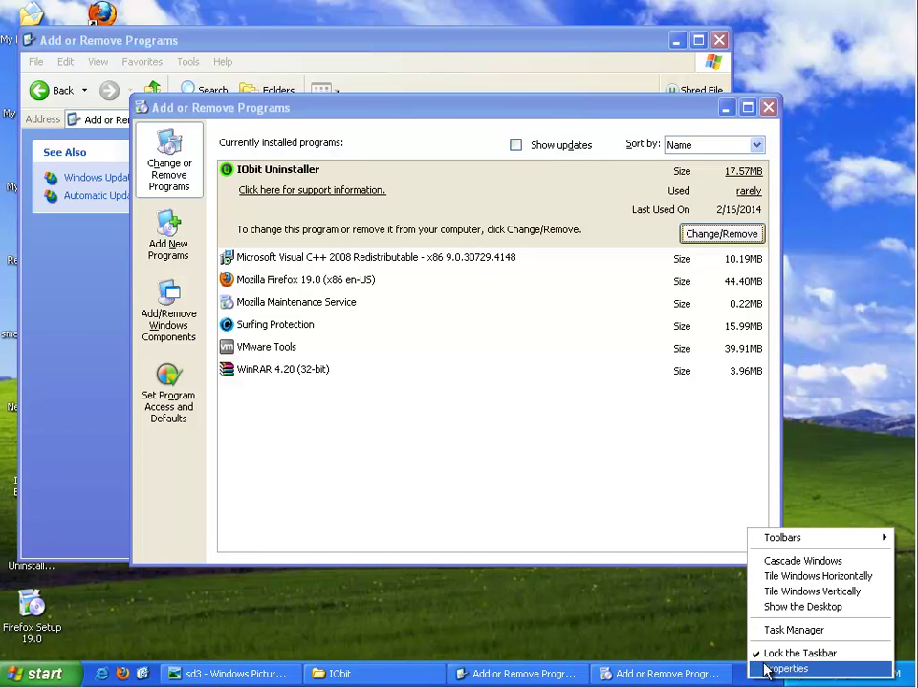
left_click(794, 630)
left_click(103, 67)
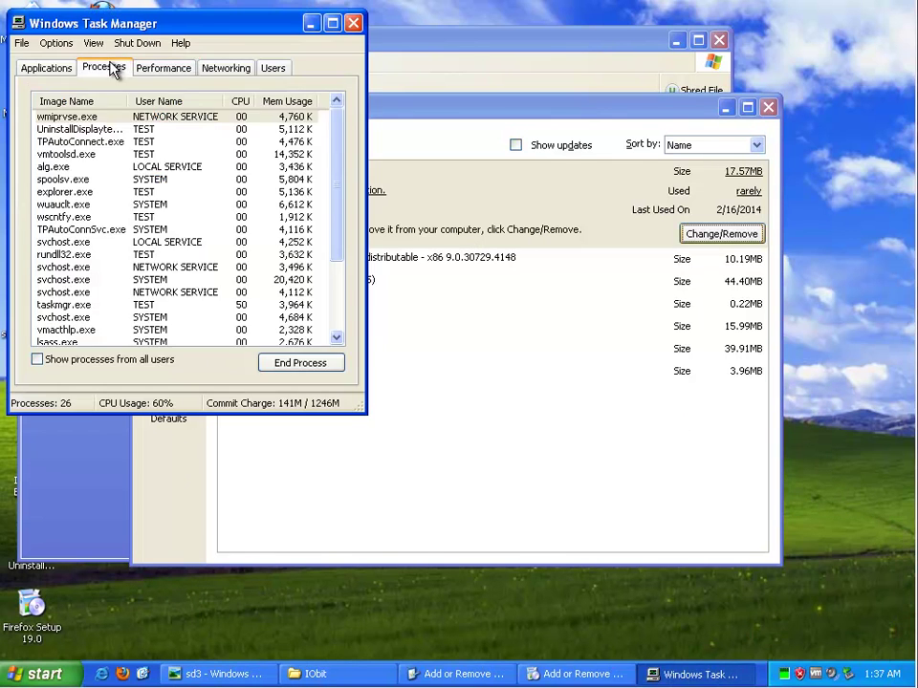
left_click(78, 129)
left_click_drag(128, 101, 160, 101)
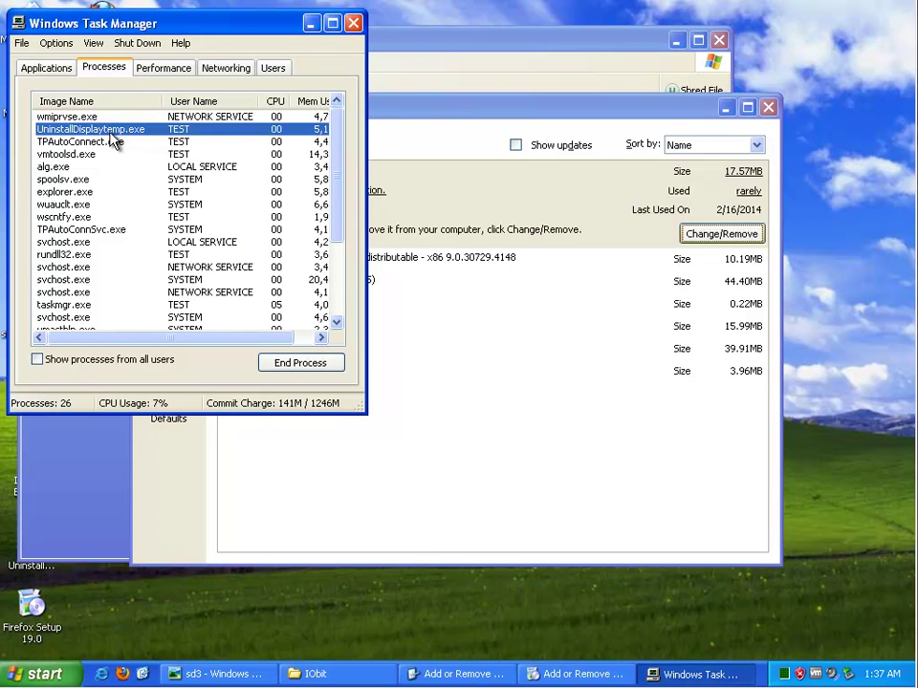
left_click_drag(135, 30, 232, 274)
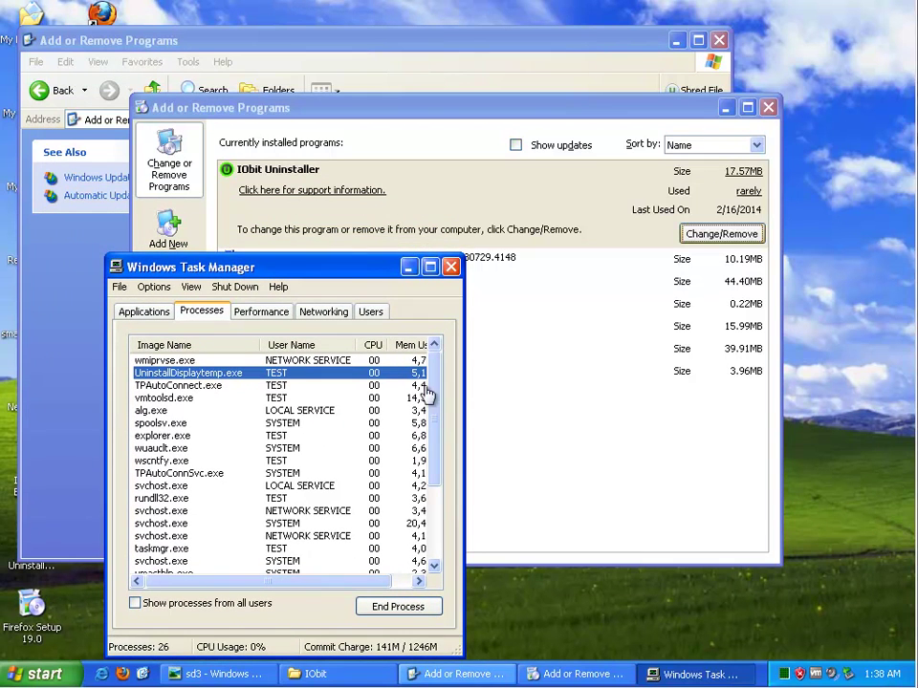
left_click(452, 272)
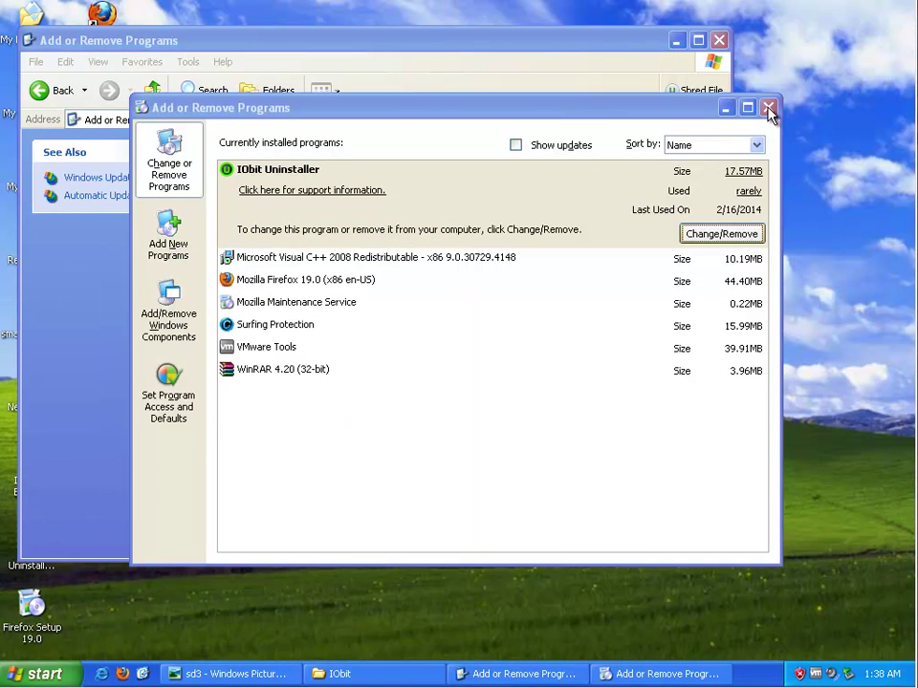
- Close the Control Panel window and restart the computer
left_click(617, 57)
left_click(719, 40)
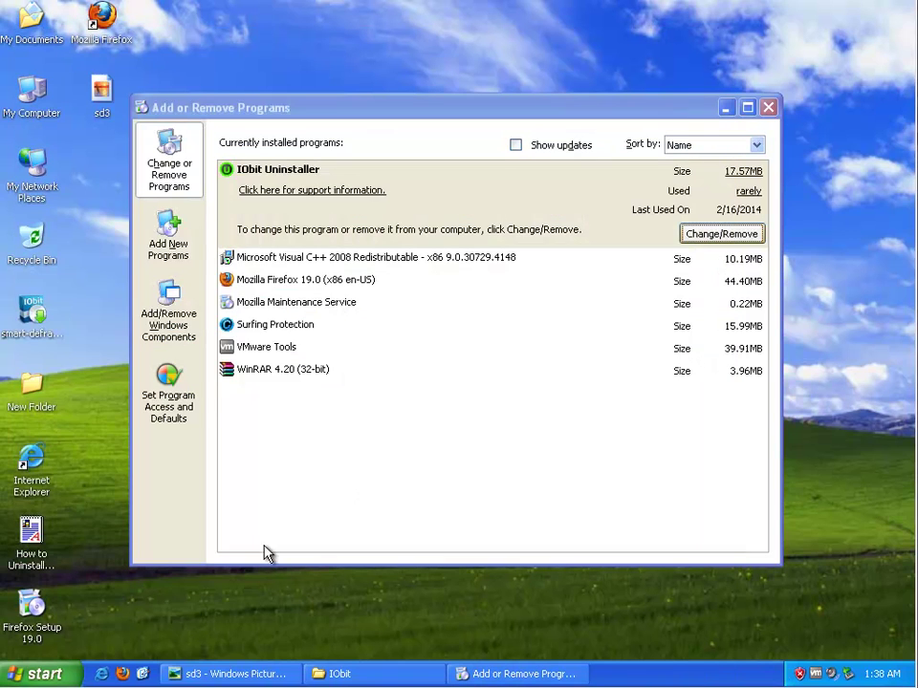
left_click(38, 673)
left_click(282, 645)
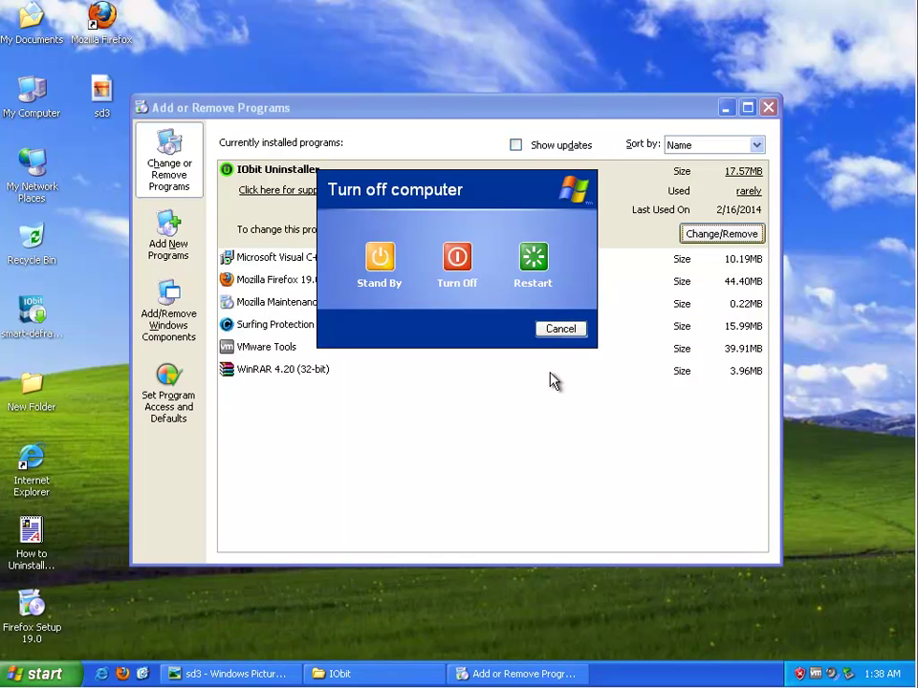
left_click(550, 256)
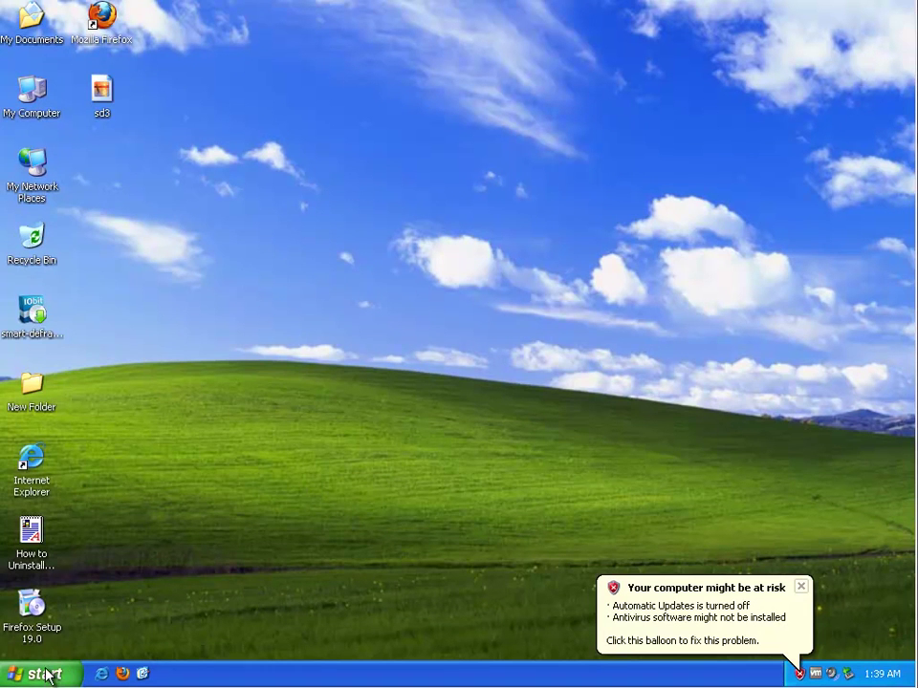
- Uninstall Surfing Protection from the installed programs and close the Add or Remove Programs and Control Panel windows
key("super")
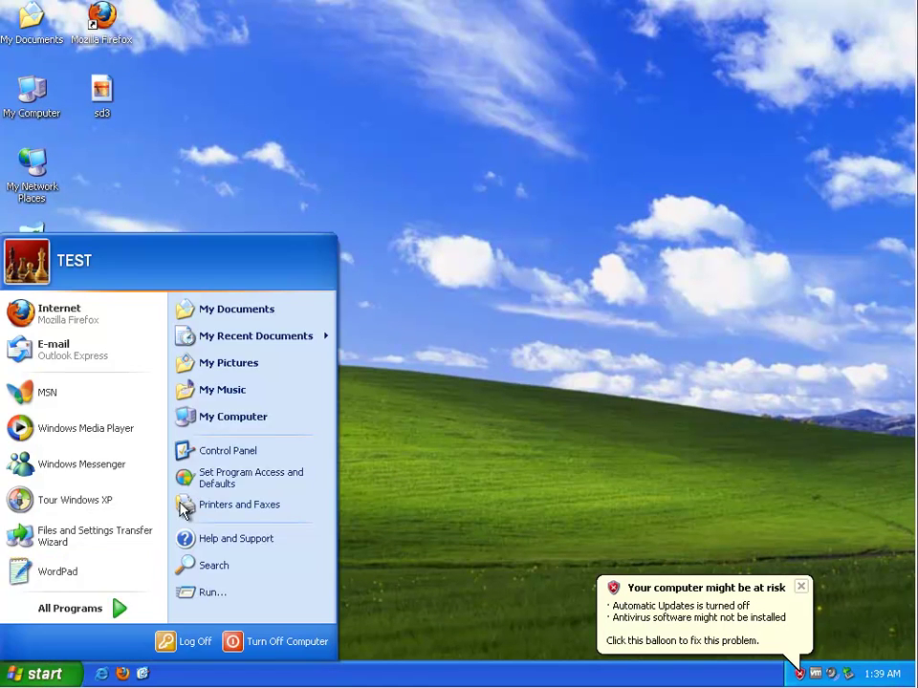
left_click(250, 448)
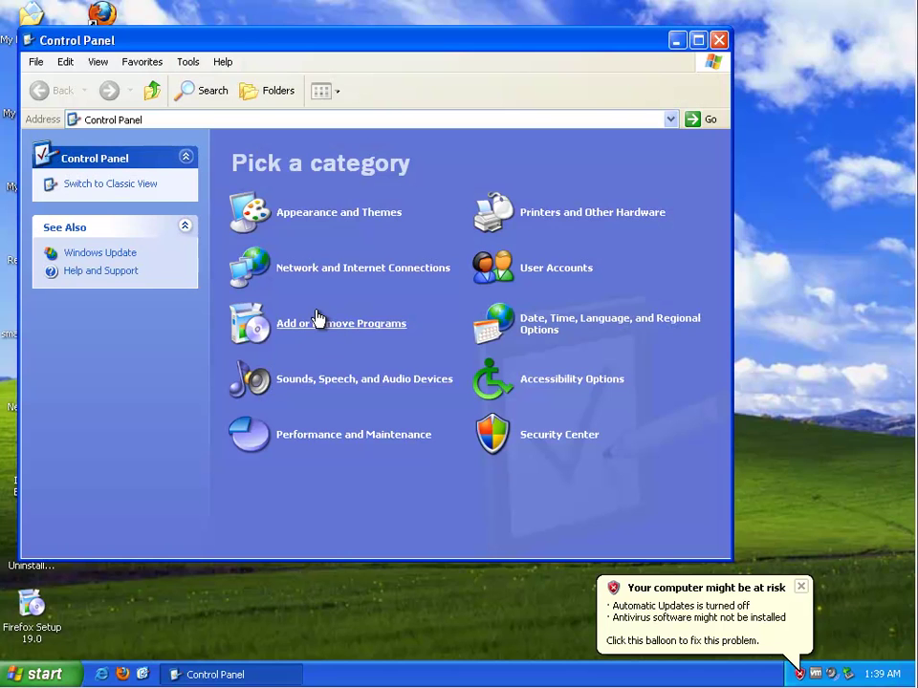
left_click(324, 321)
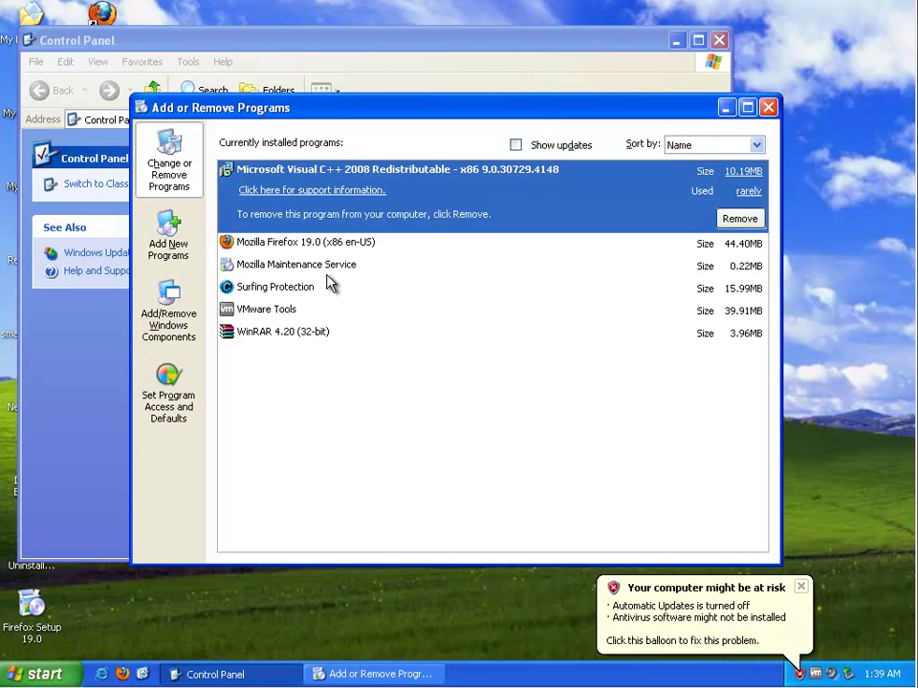
left_click(287, 288)
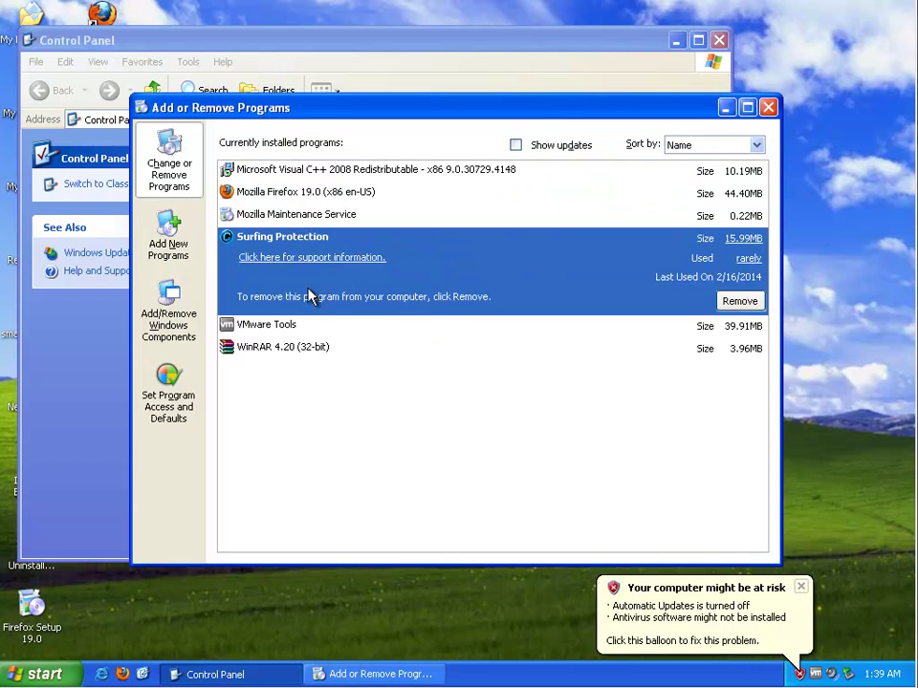
left_click(739, 300)
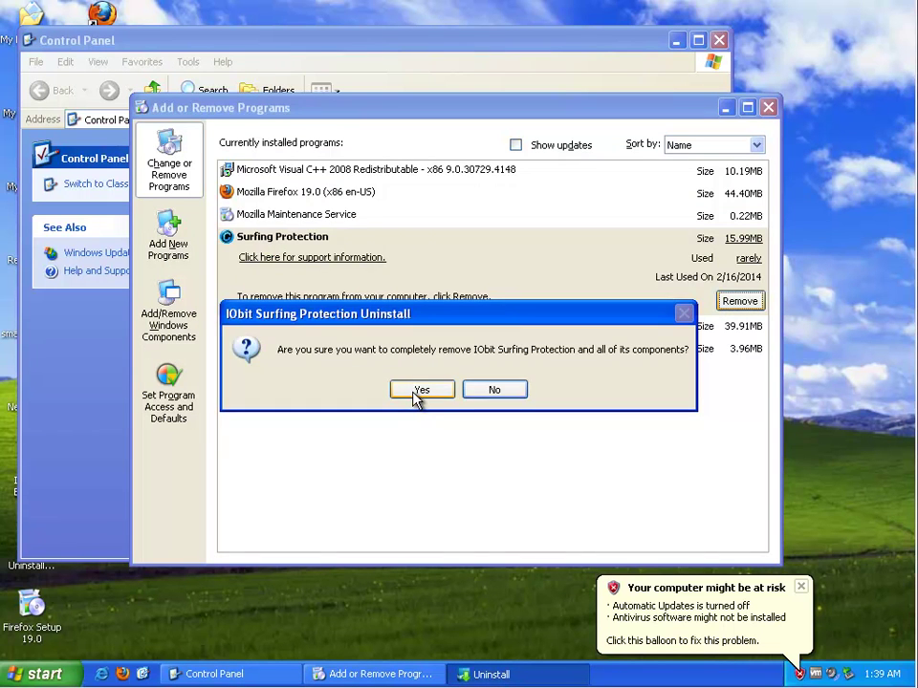
left_click(421, 390)
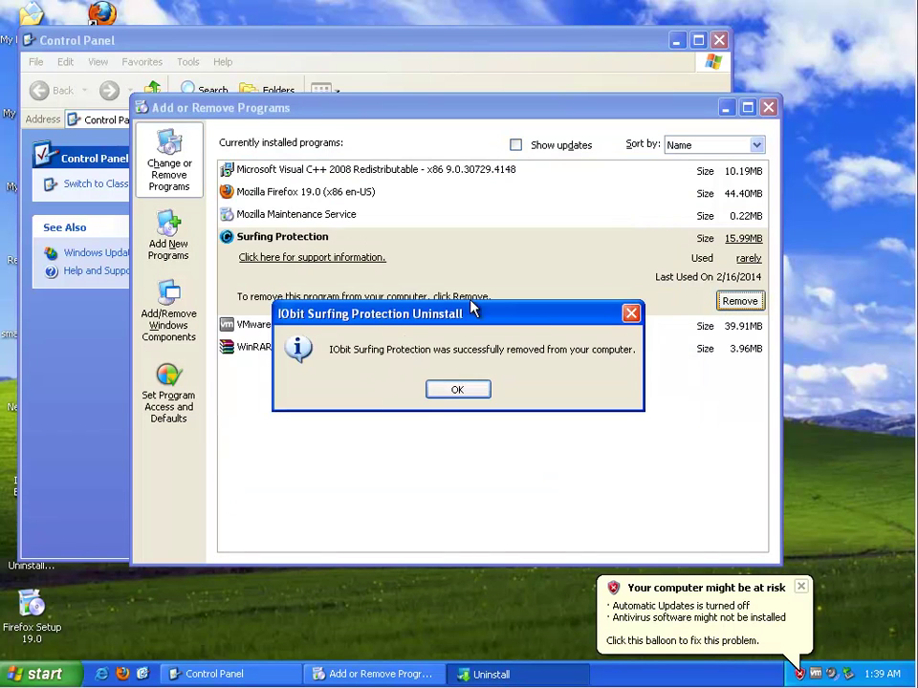
left_click(457, 390)
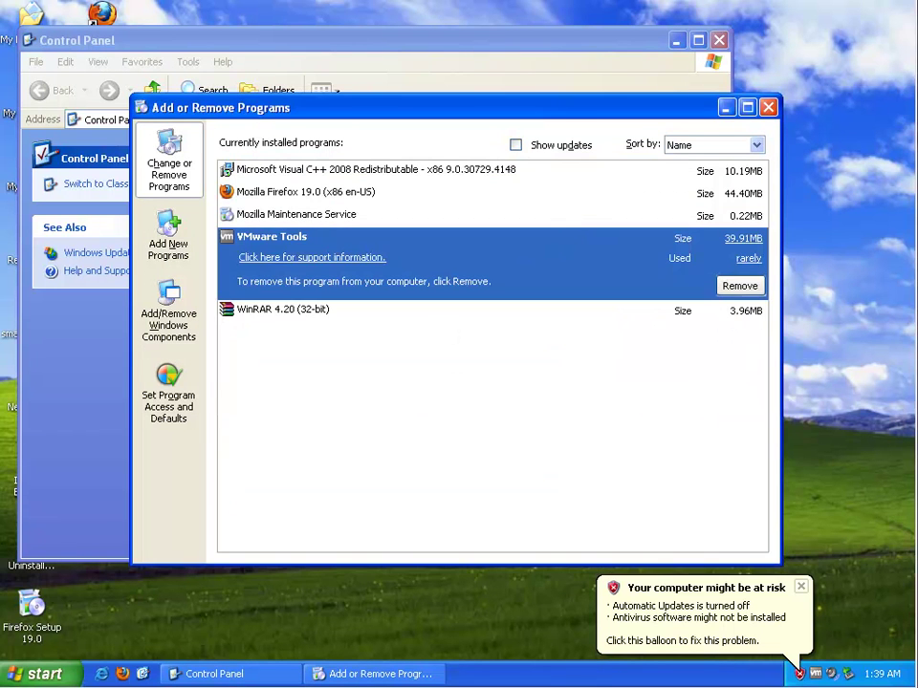
left_click(768, 107)
left_click(719, 39)
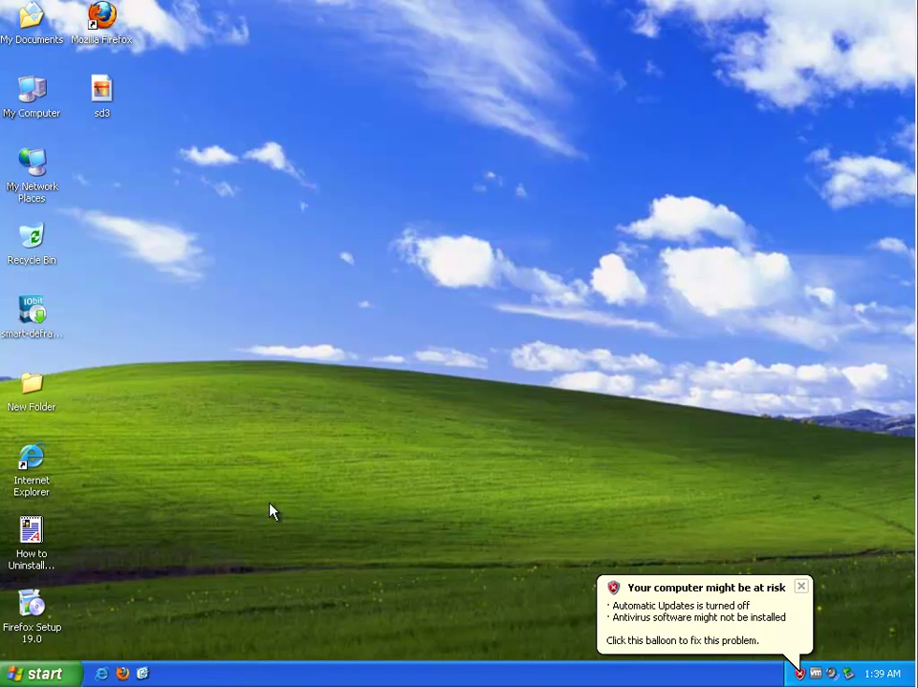
- Check the home page setting and installed add-ons in Internet Explorer for IObit leftovers, and close the browser
left_click(102, 672)
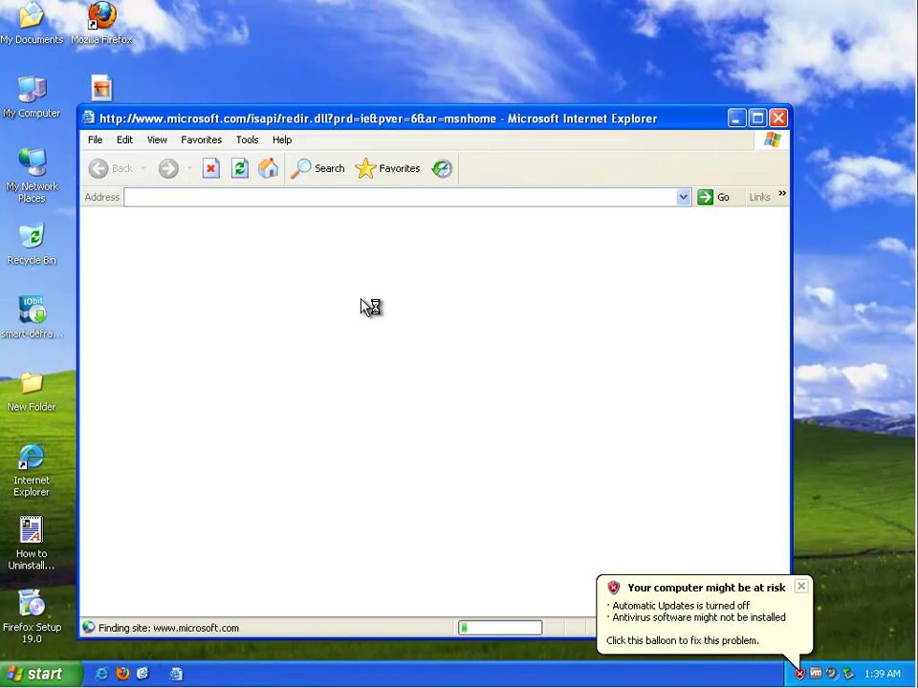
left_click(209, 172)
left_click(246, 140)
left_click(277, 281)
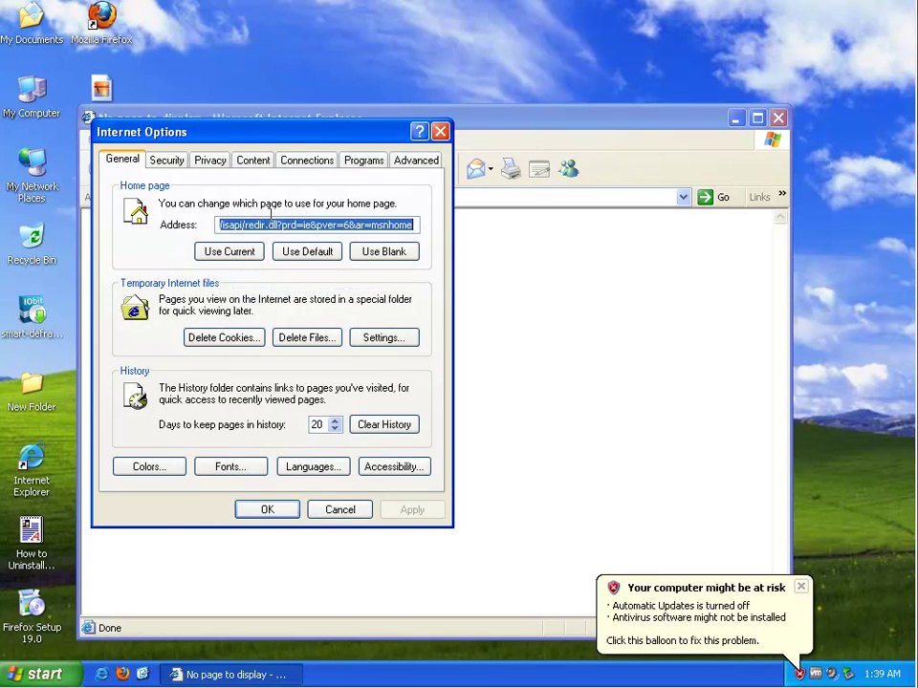
left_click(365, 160)
left_click(182, 432)
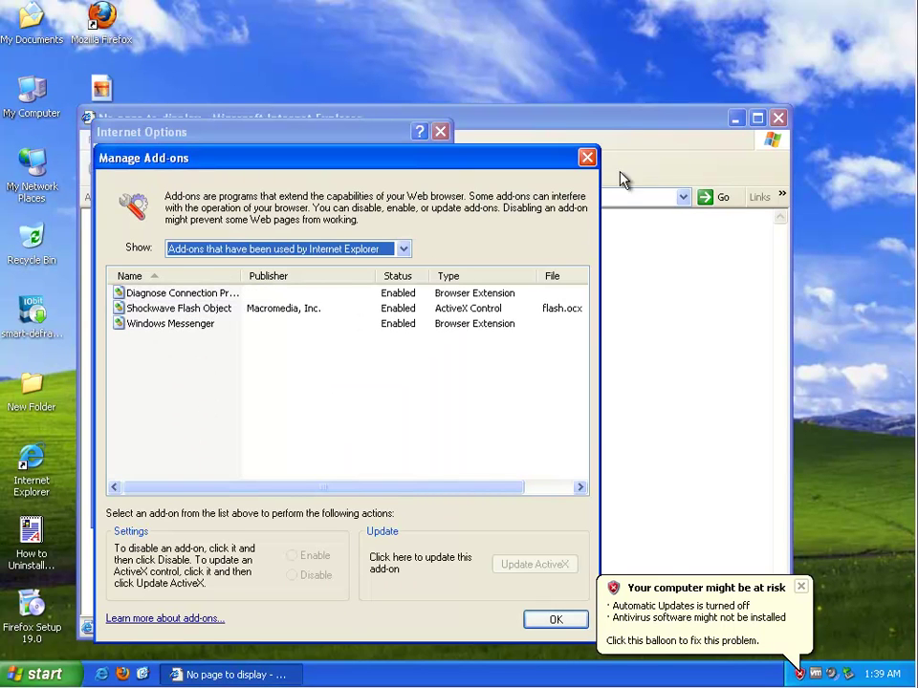
left_click(587, 157)
left_click(440, 131)
left_click(778, 117)
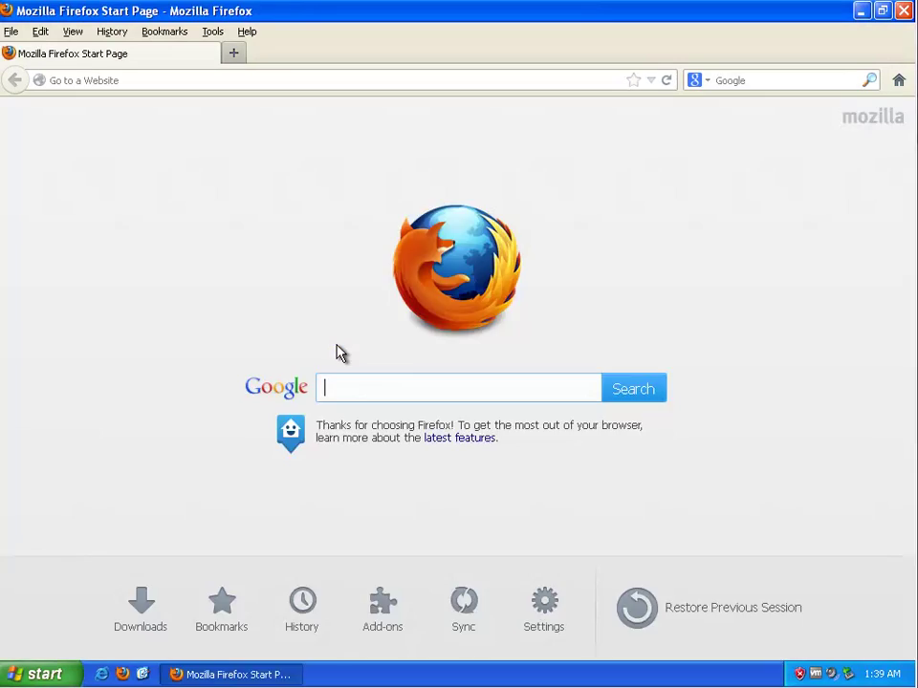
- Check the search engine list and installed extensions in Mozilla Firefox for IObit leftovers, and close the browser
left_click(704, 85)
left_click(442, 181)
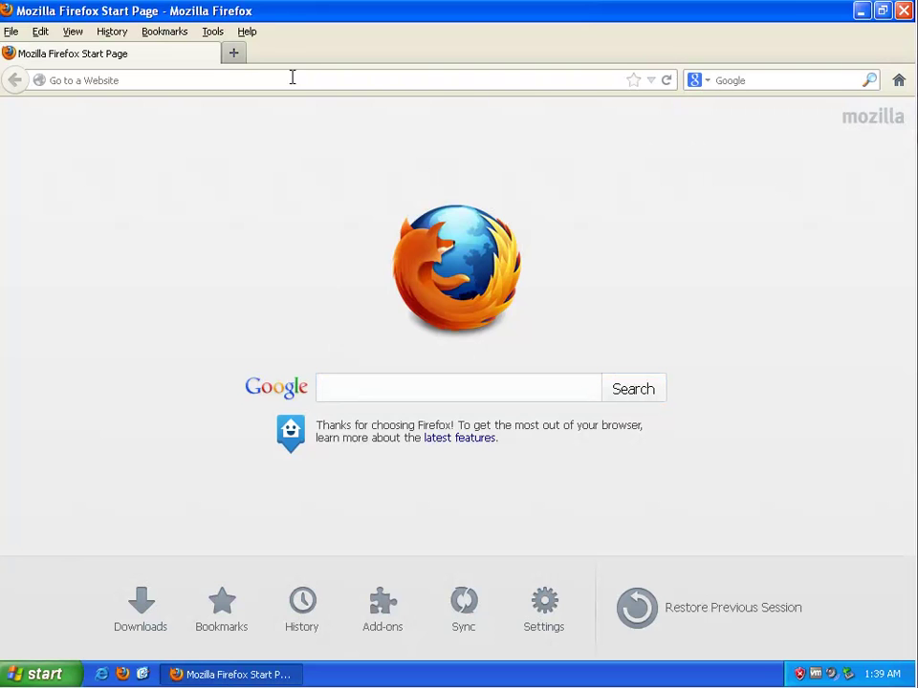
left_click(212, 31)
left_click(211, 67)
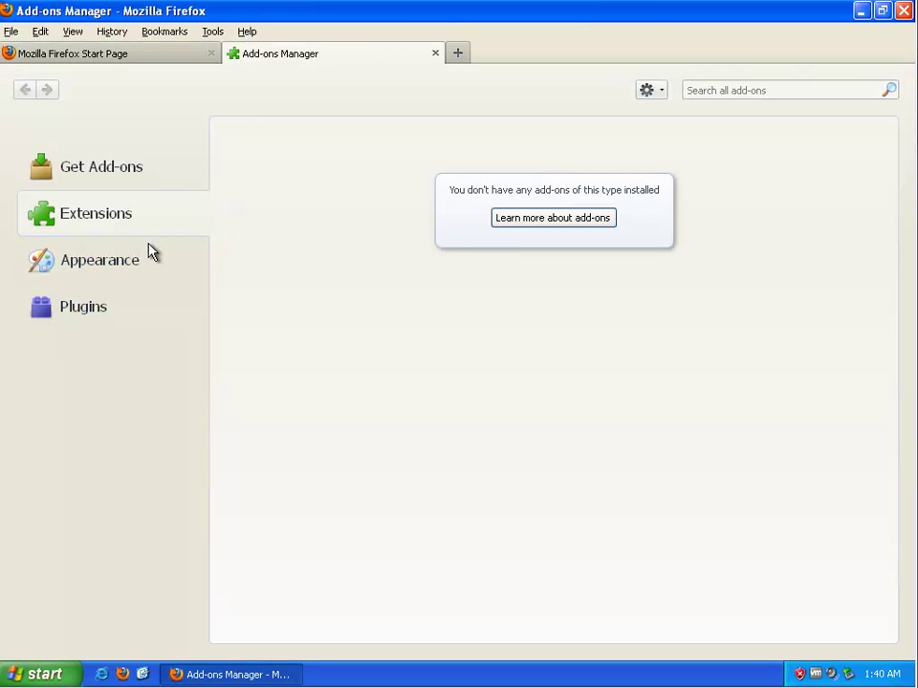
left_click(435, 52)
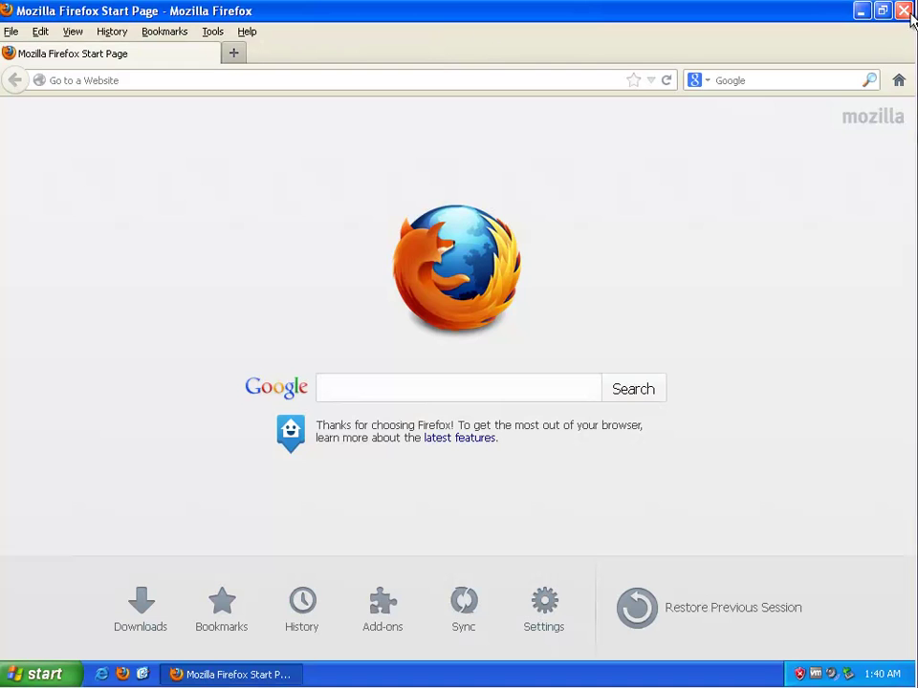
left_click(211, 31)
left_click(902, 11)
left_click(902, 11)
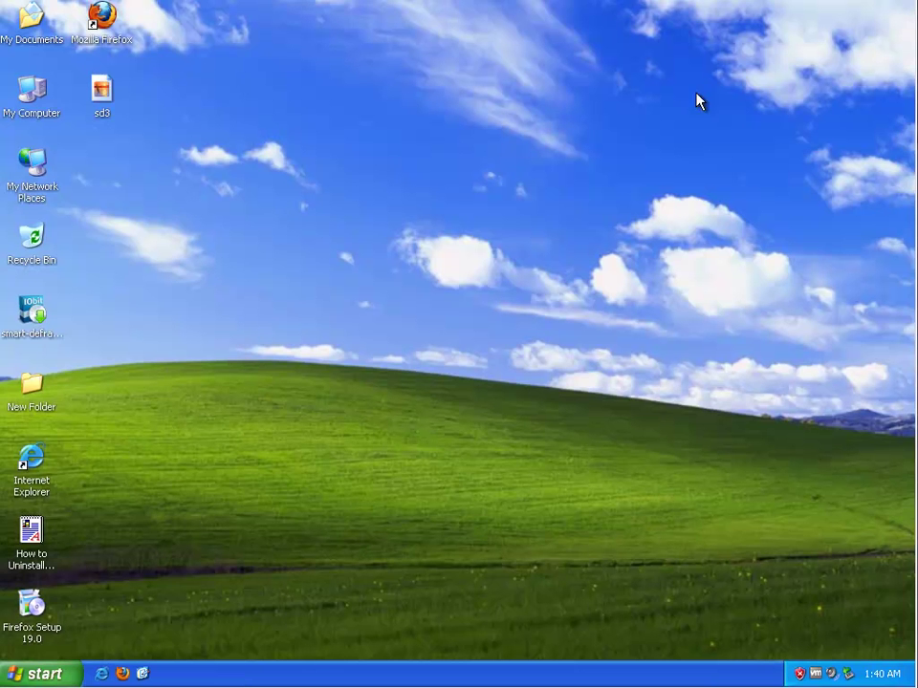
- Search all files and folders on My Computer for IOBIT, including system folders, hidden files and subfolders
double_click(38, 112)
left_click(250, 169)
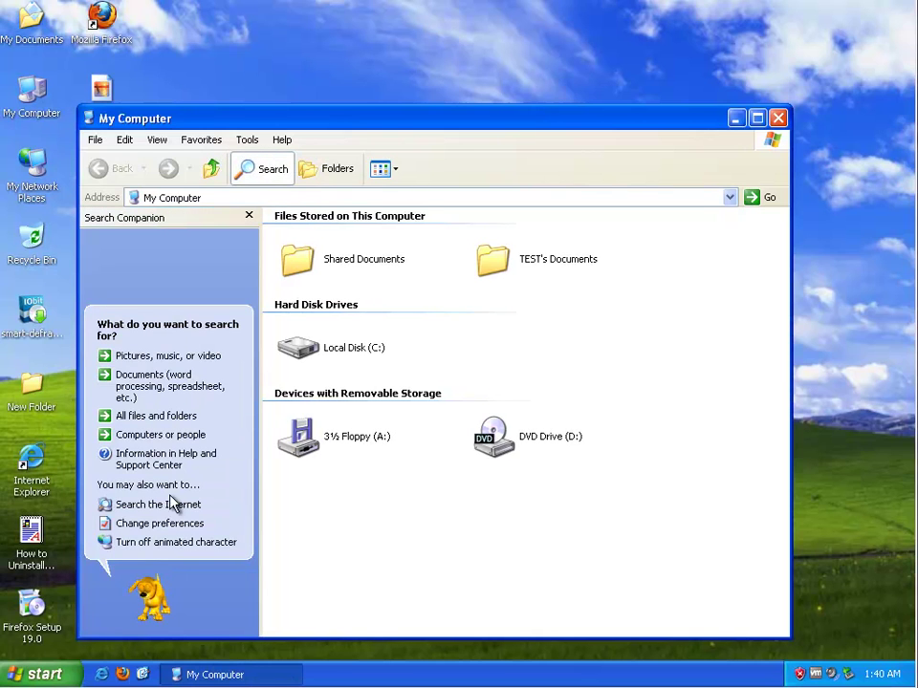
left_click(160, 417)
type("IOBIT")
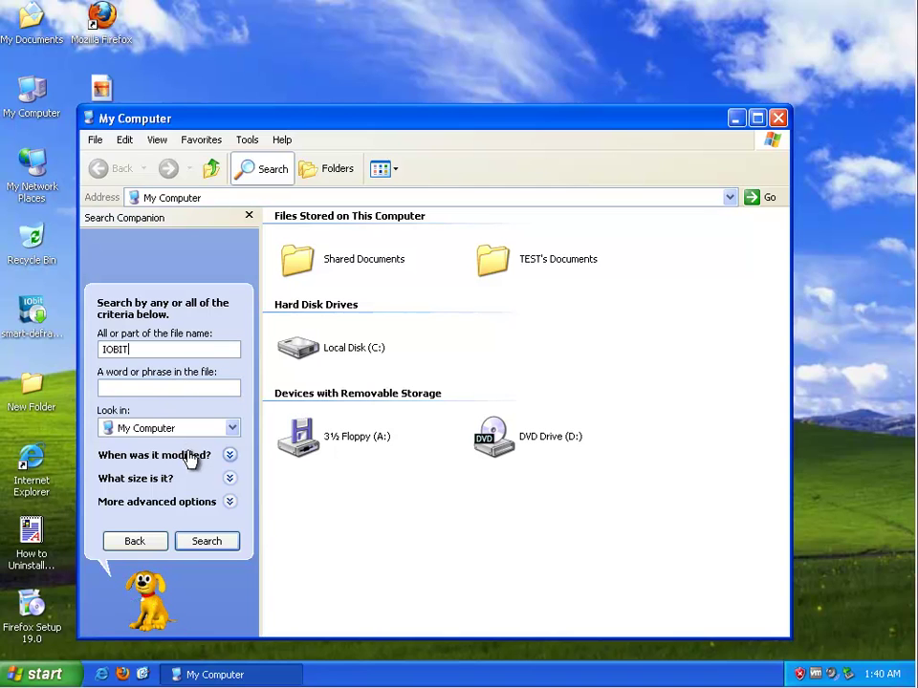
left_click(230, 500)
left_click(125, 463)
left_click(115, 491)
left_click(115, 506)
left_click(186, 541)
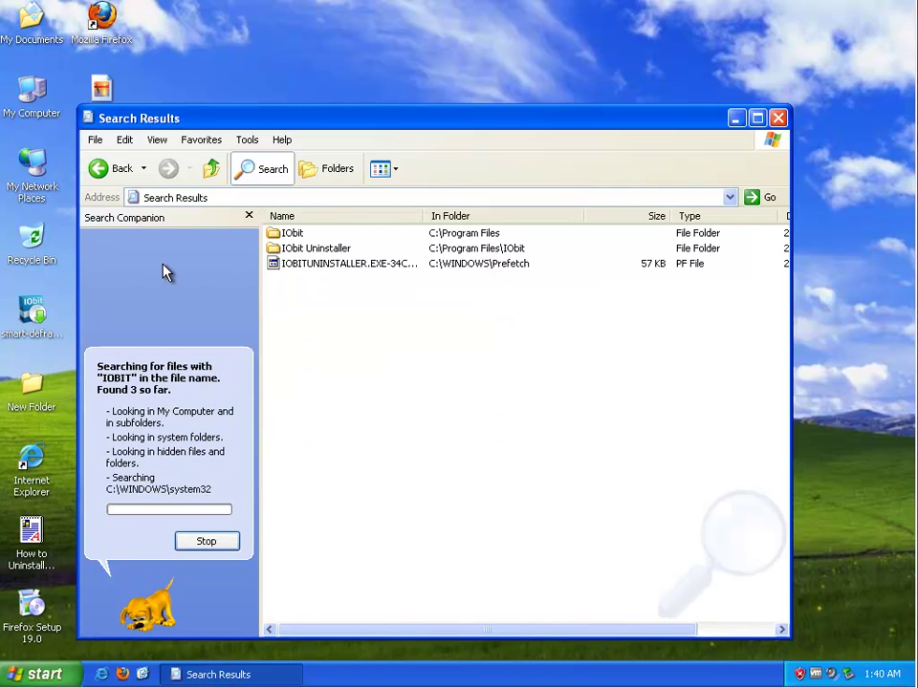
- Open the Registry Editor with REGEDIT and search the registry for IOBIT
key("super+r")
type("REGEDIT")
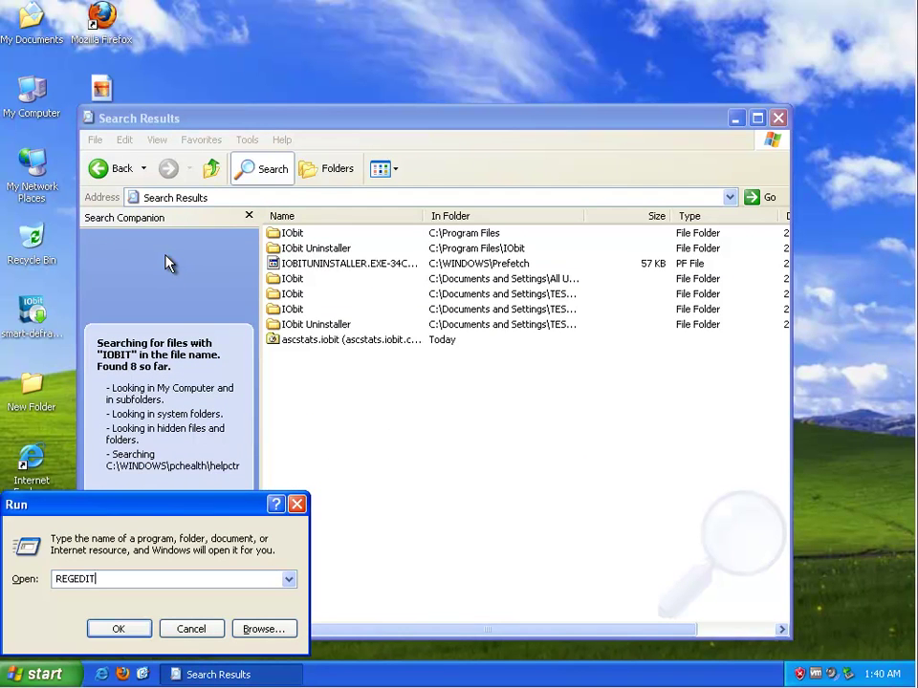
key("Return")
key("ctrl+f")
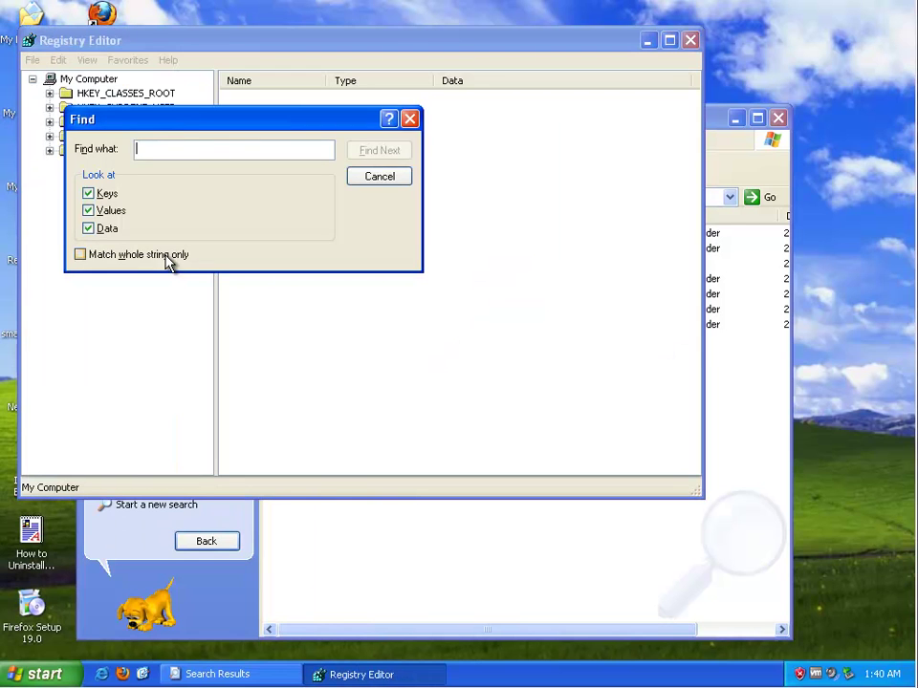
type("IOBIT")
key("Return")
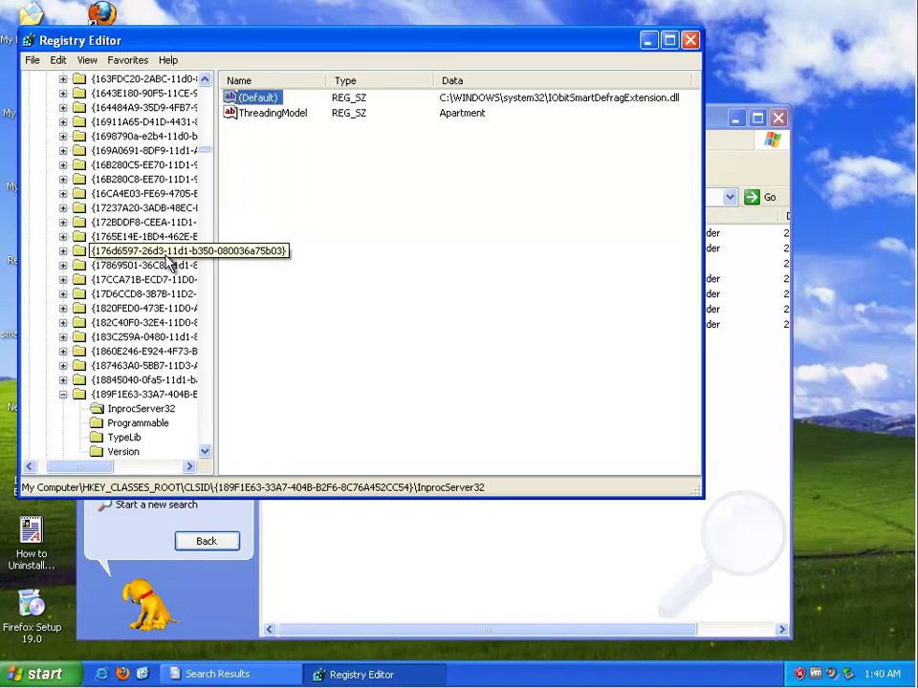
- Delete the found IOBIT registry values one match after another, from the CLSID InprocServer32 default through the TypeLib win32 default
key("Delete")
key("Return")
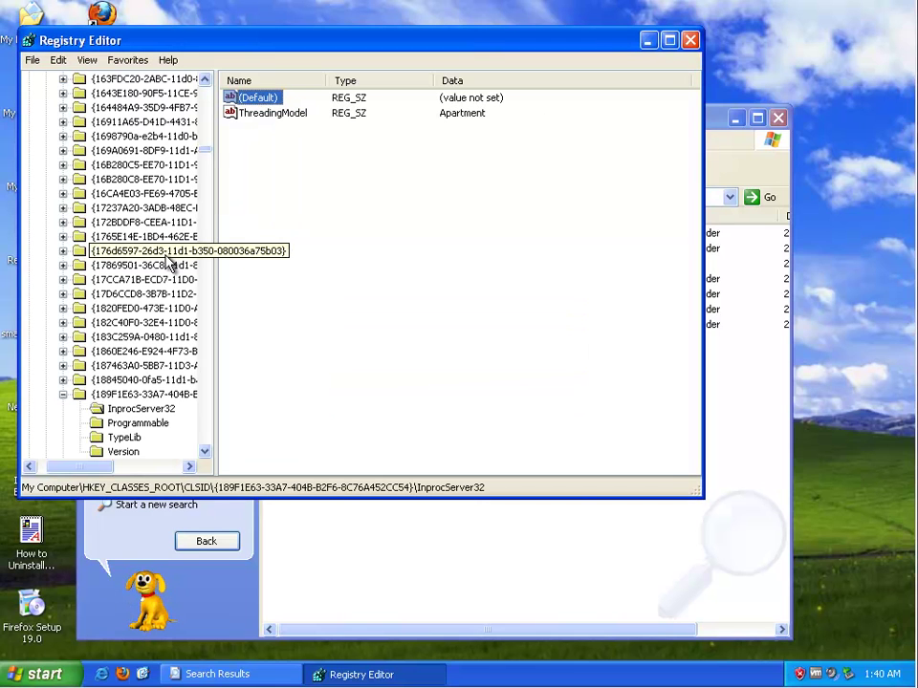
key("F3")
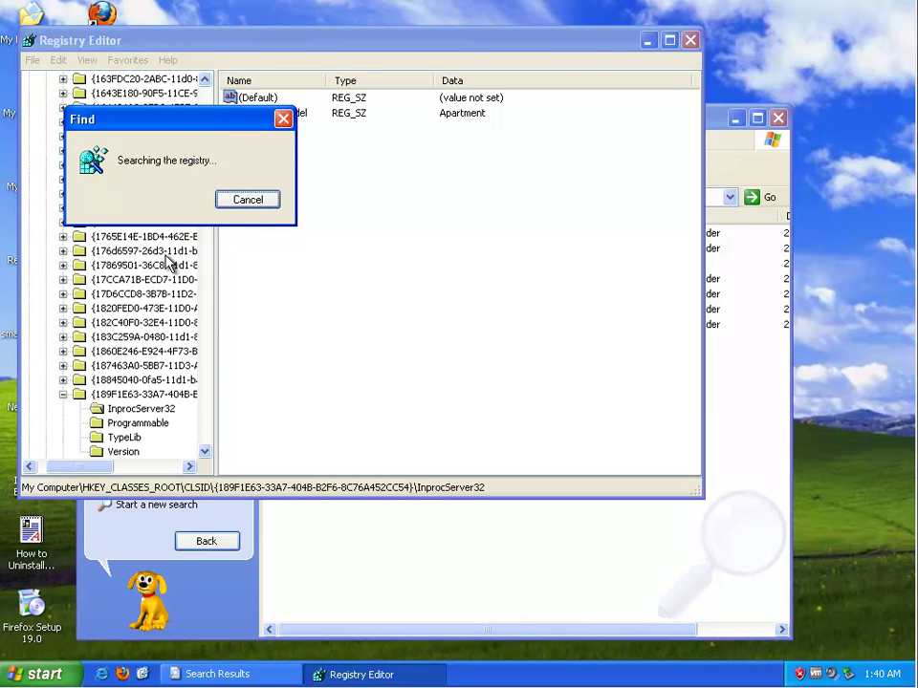
key("Delete")
key("Return")
key("F3")
key("Delete")
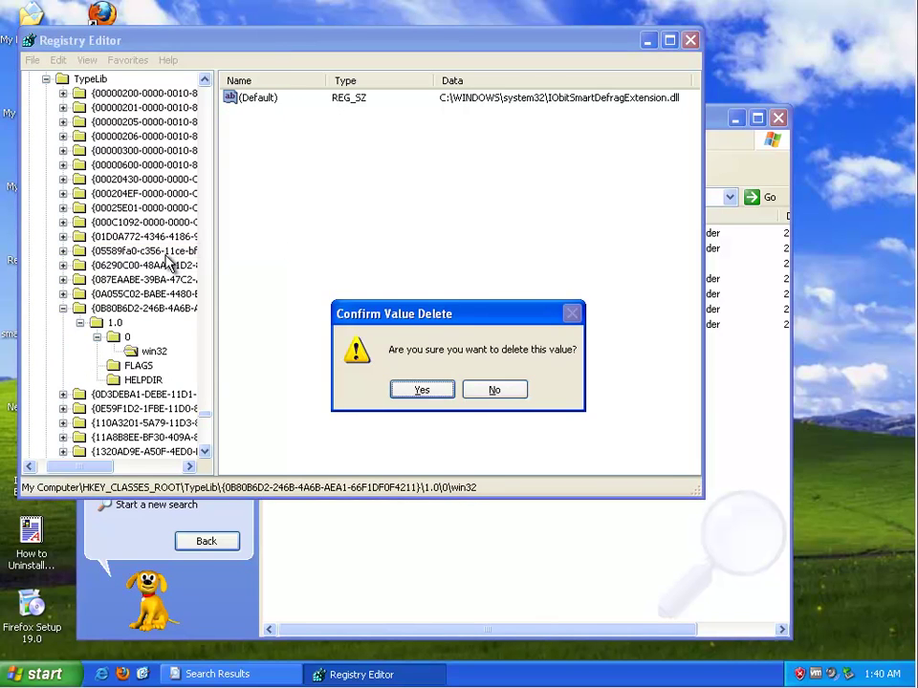
key("Return")
- Continue the registry search and inspect the Smart Defrag 3, Advanced SystemCare and IObit Uninstaller keys under Start Menu2\Programs
key("F3")
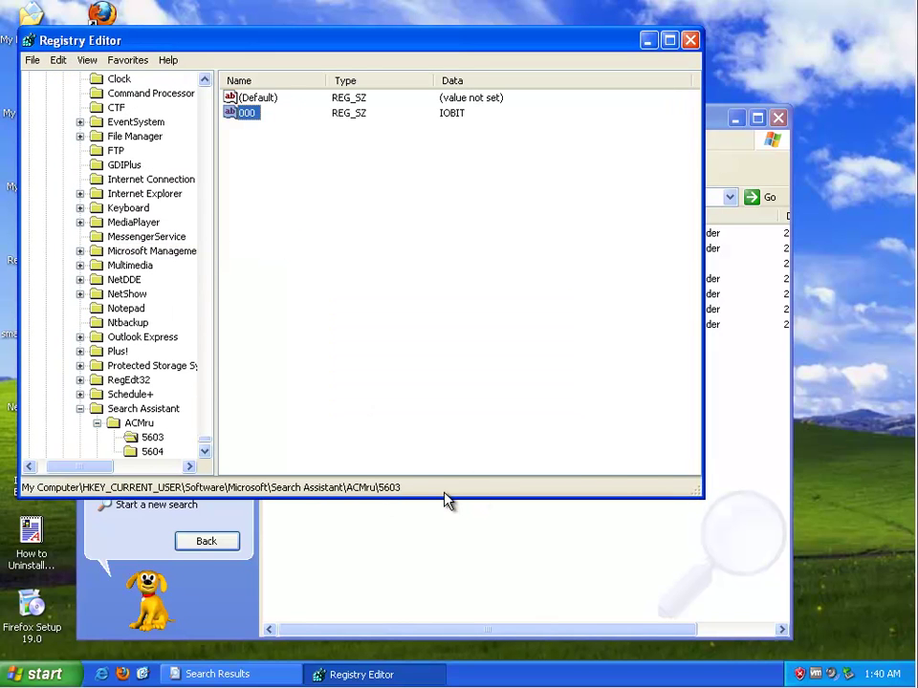
key("F3")
left_click(148, 308)
left_click(150, 281)
left_click(175, 297)
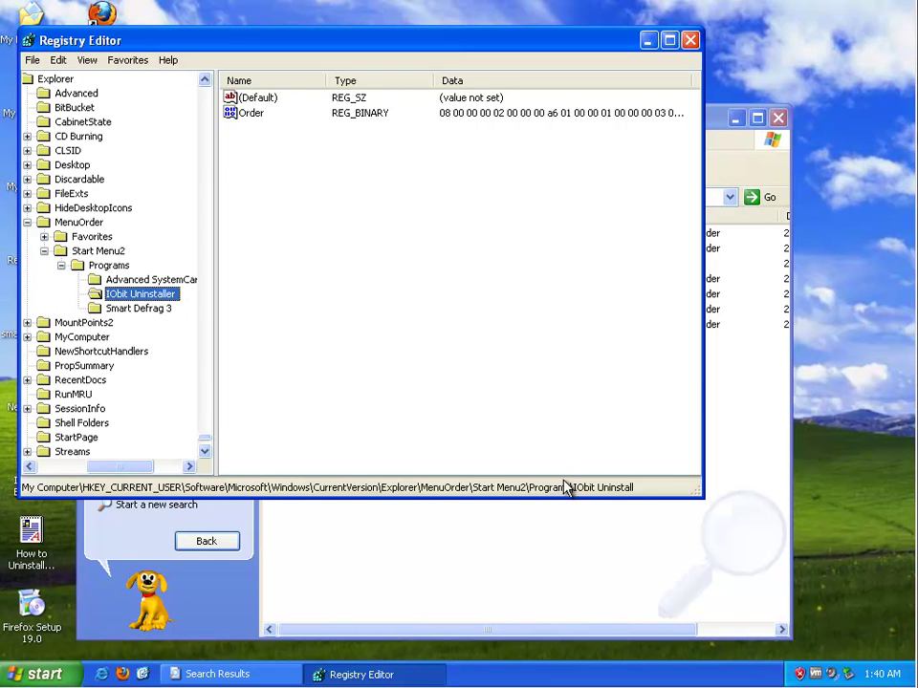
- Find the next IOBIT match and examine the leftover IObit entries in the MUICache key, widening the Name column to read their paths
key("F3")
scroll(552, 411, "down", 2)
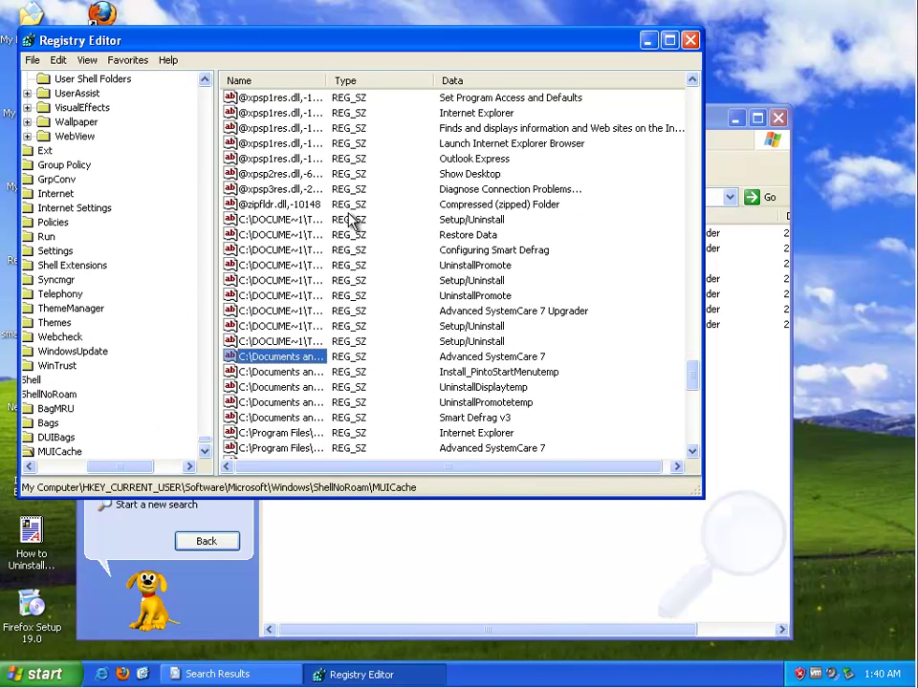
left_click_drag(325, 80, 470, 80)
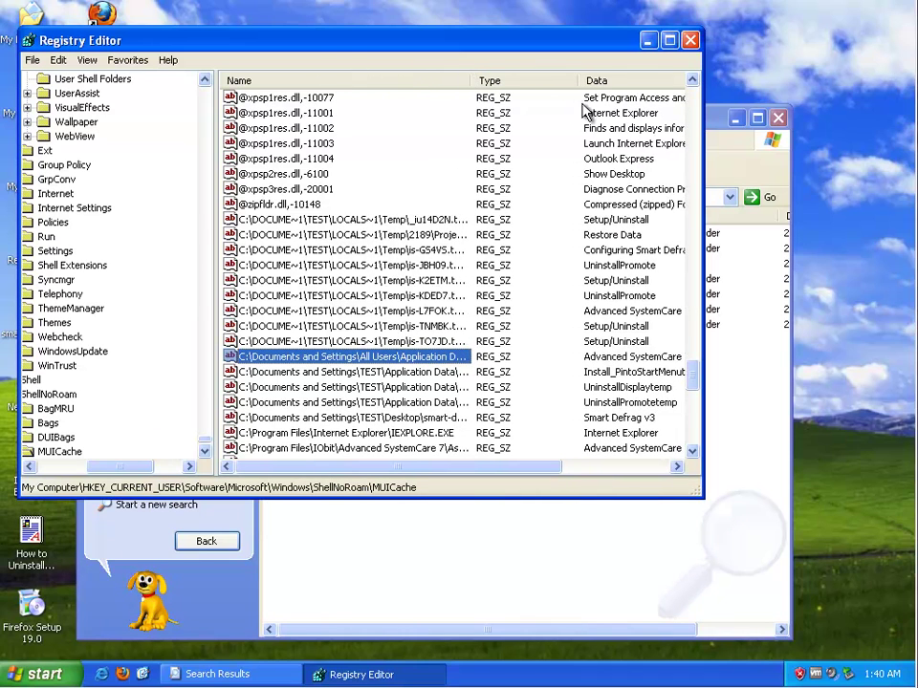
left_click_drag(580, 83, 521, 80)
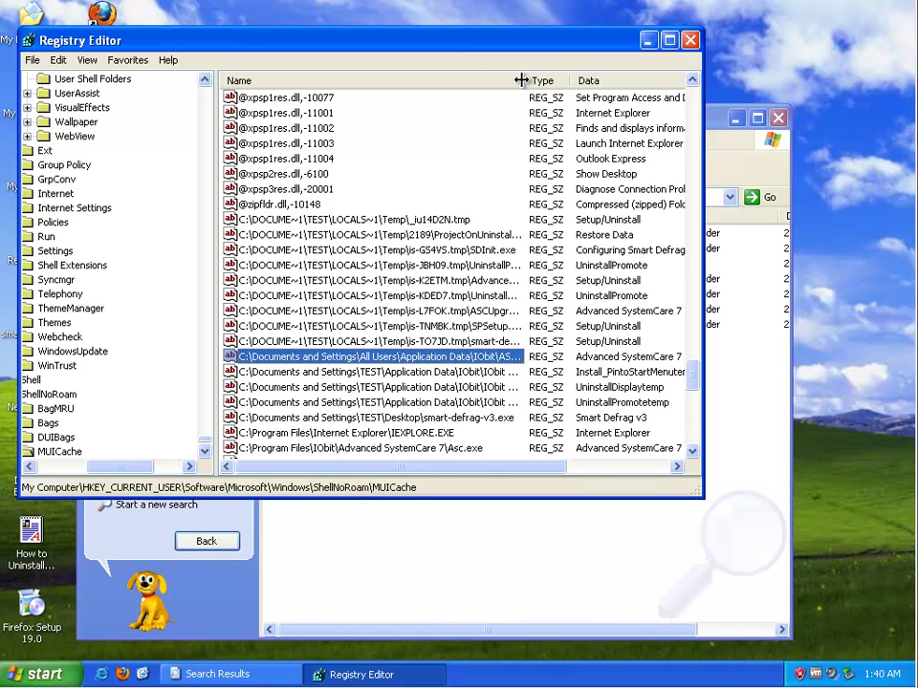
left_click(470, 386)
left_click(468, 372)
left_click(468, 356)
left_click(465, 343)
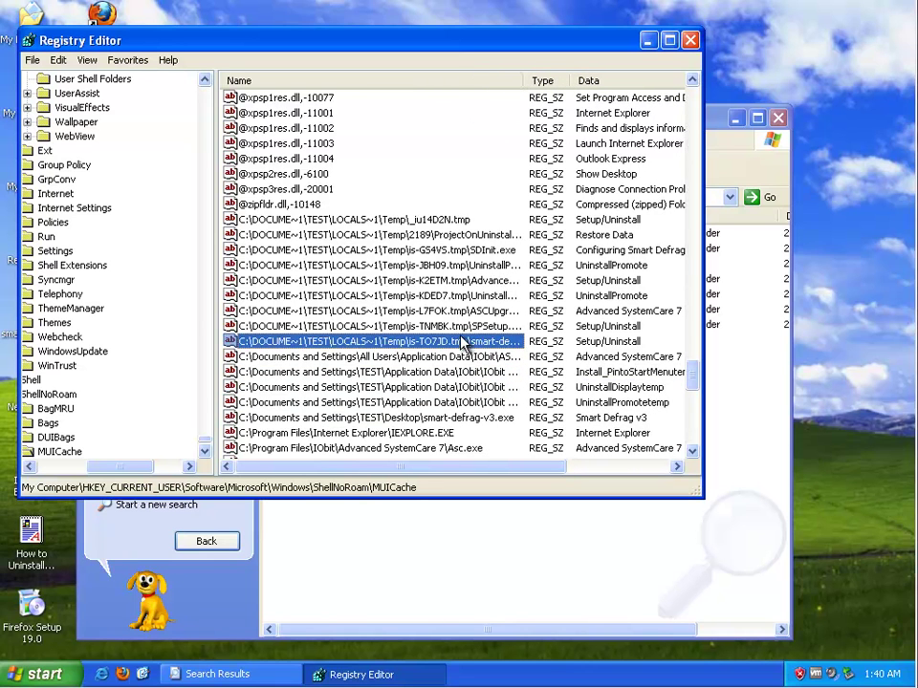
left_click(450, 279)
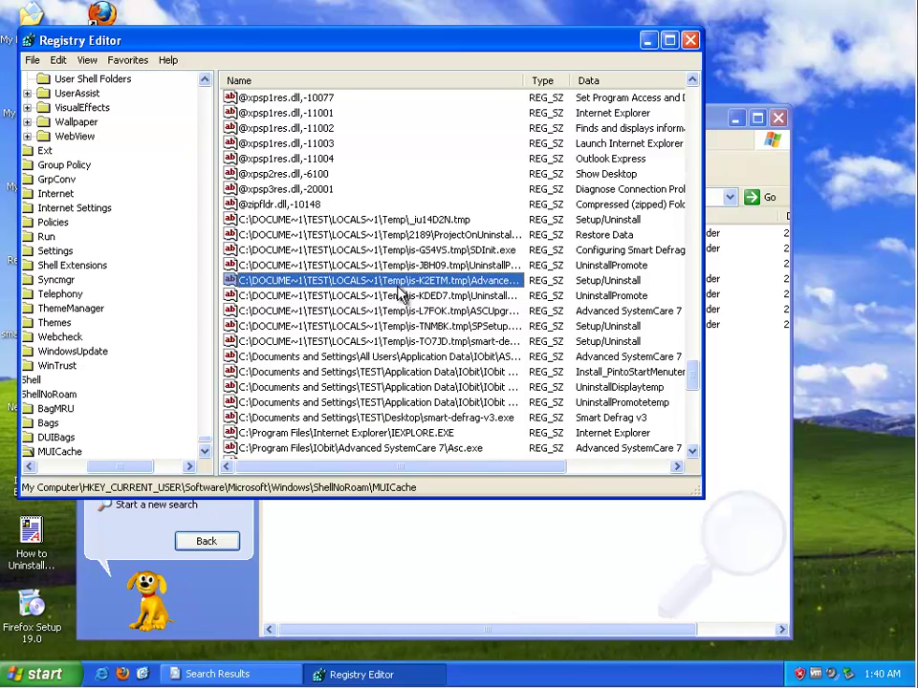
left_click(451, 251)
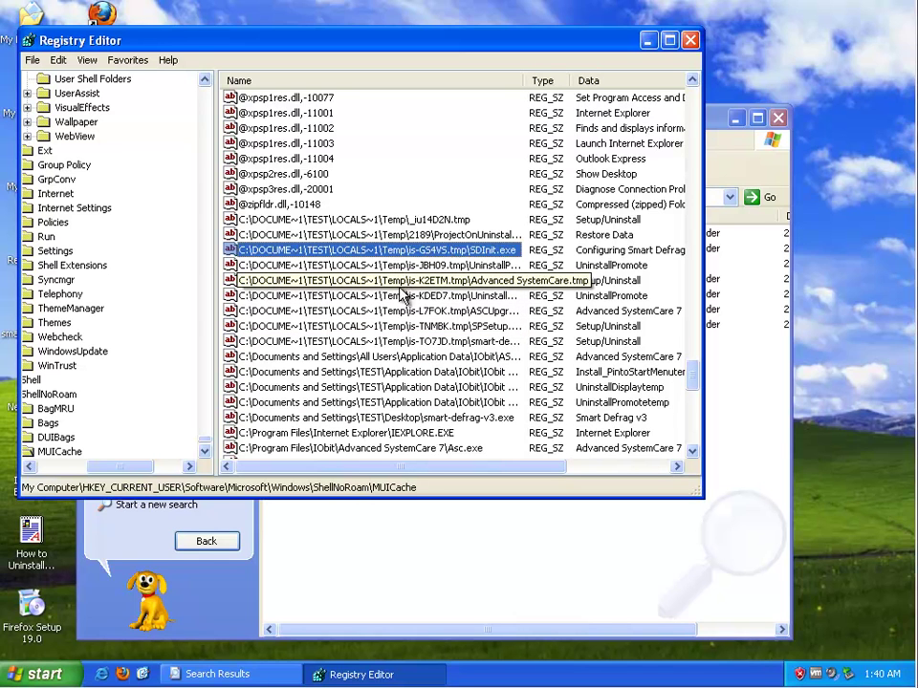
left_click(425, 271)
left_click(451, 237)
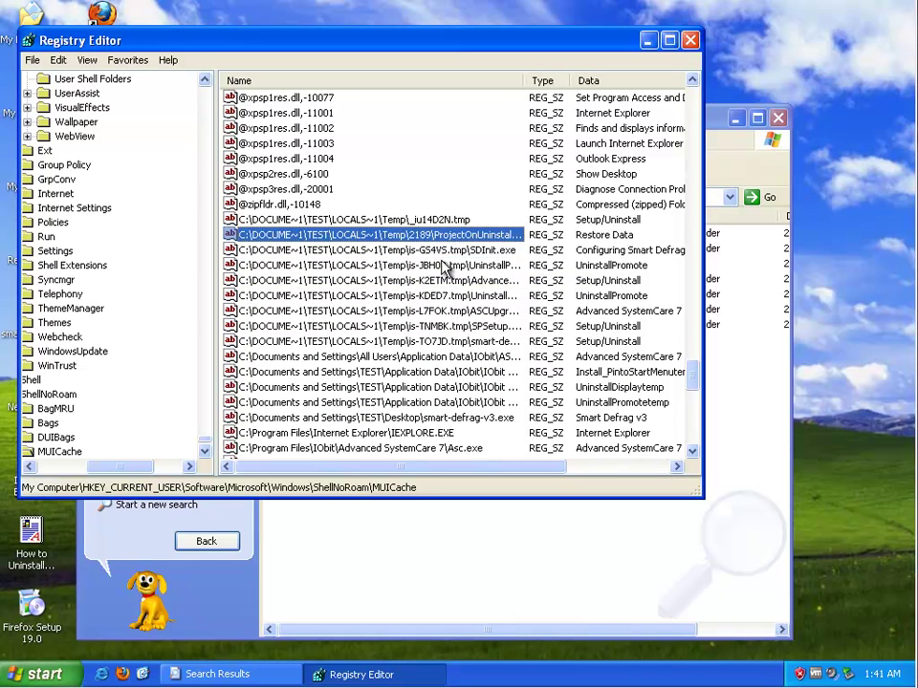
left_click(458, 418)
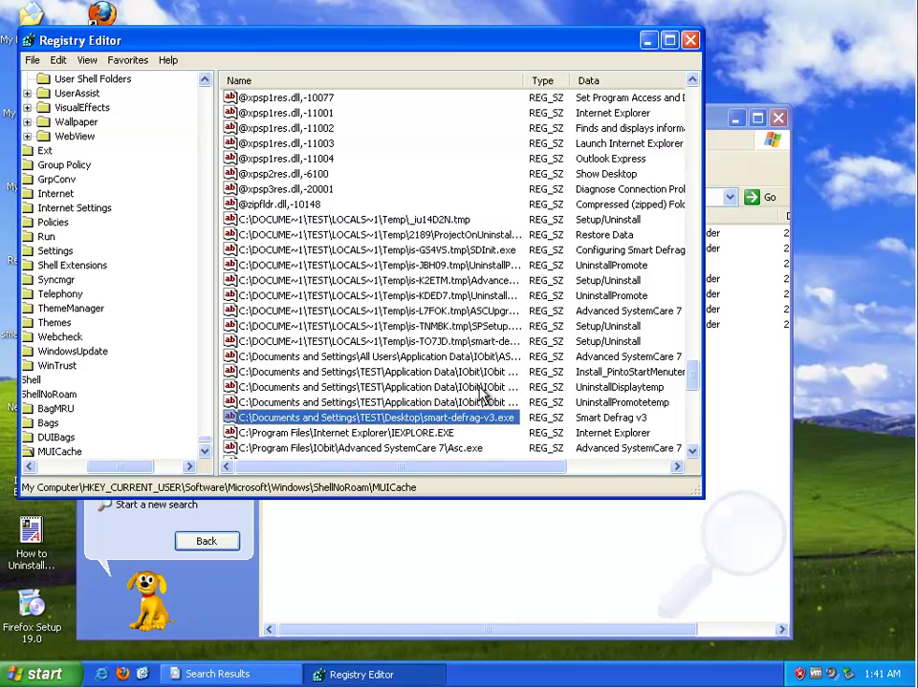
- Close the Registry Editor and try to delete all the IObit files and folders listed in the search results
left_click(689, 44)
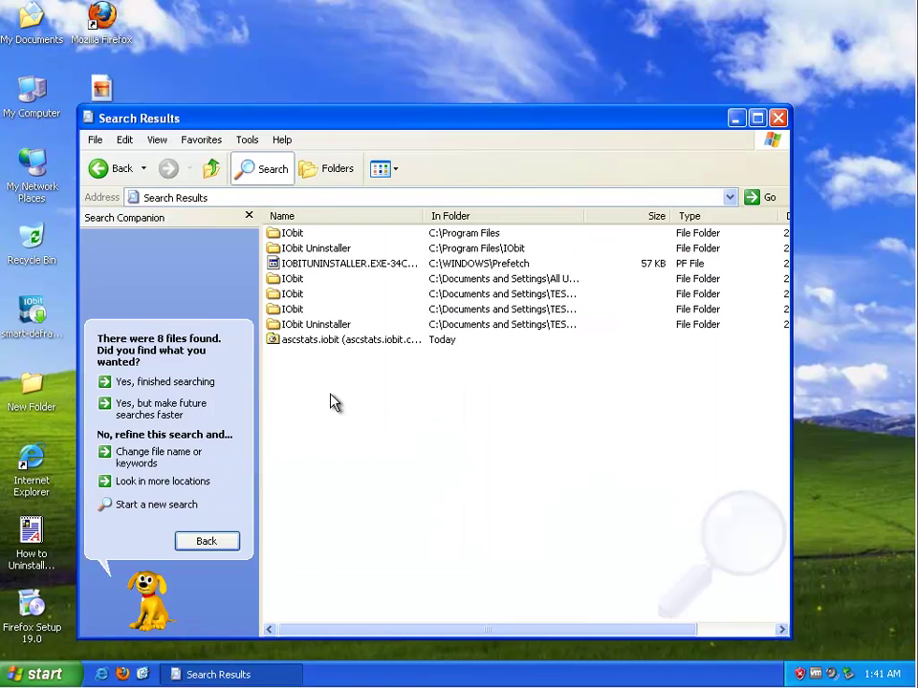
key("ctrl+a")
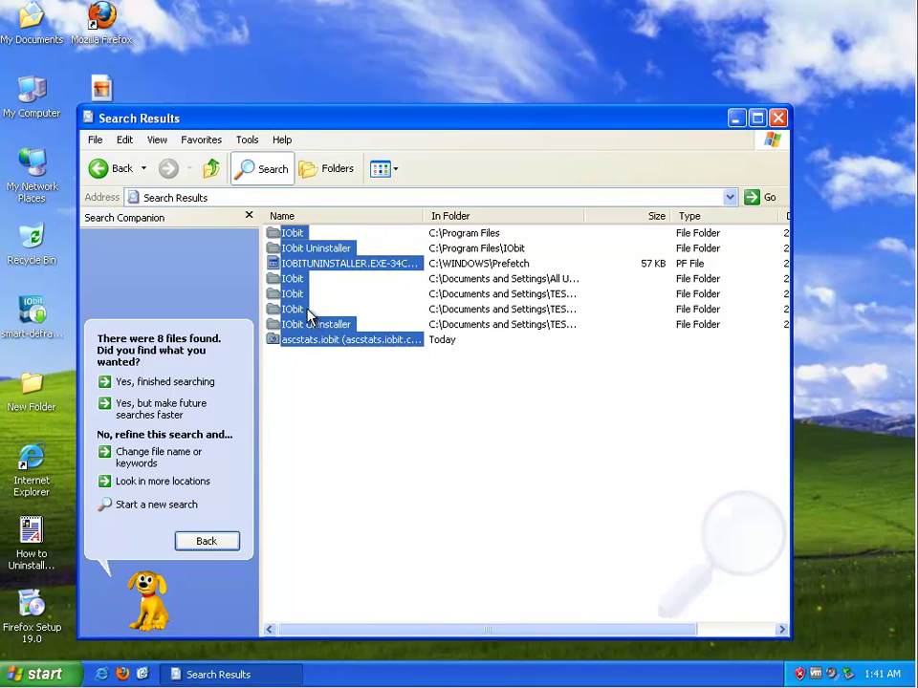
right_click(296, 283)
left_click(335, 478)
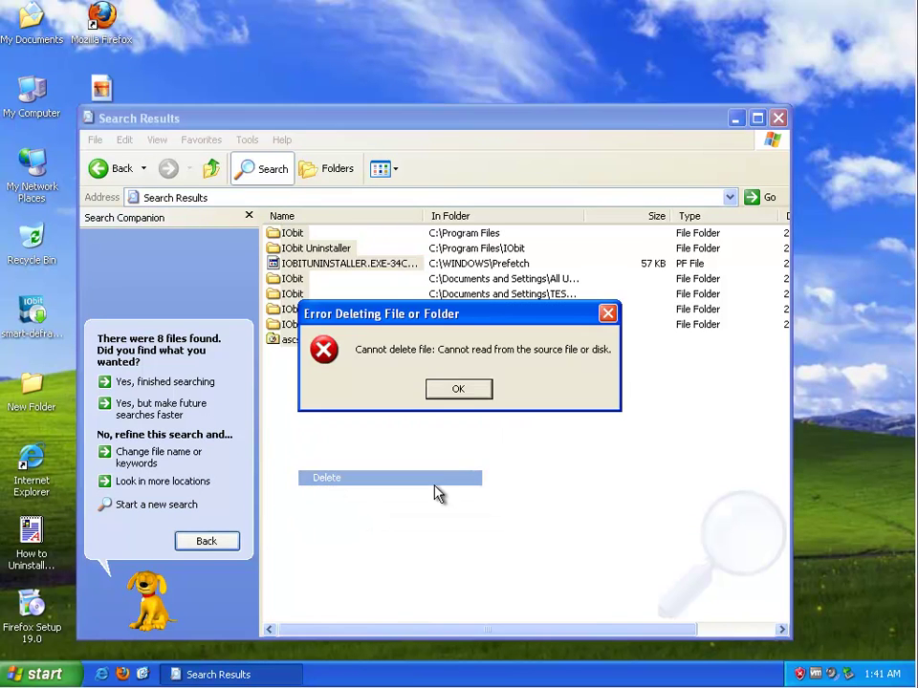
left_click(470, 396)
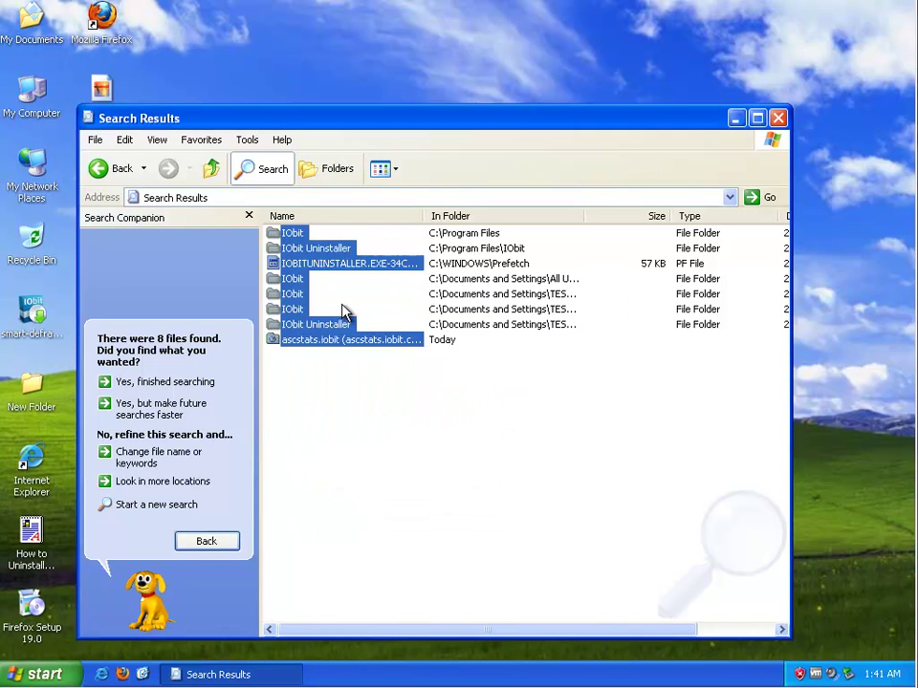
left_click(779, 118)
- Open the sd3 picture from the desktop and enlarge it to examine the checkbox options on the Smart Defrag 3 setup completion page
double_click(113, 98)
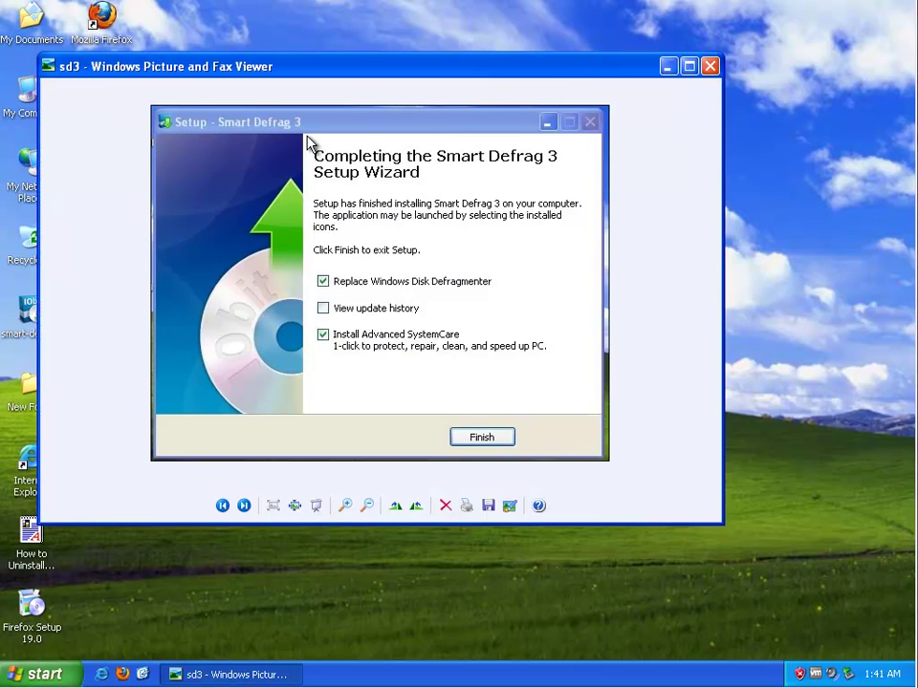
double_click(554, 82)
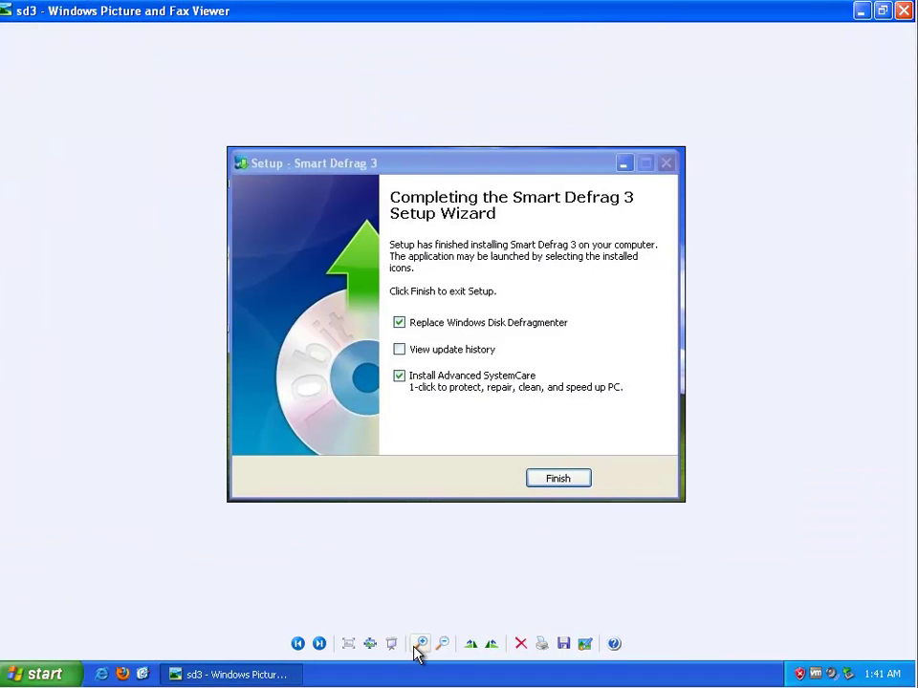
left_click(420, 644)
left_click(495, 418)
left_click(486, 431)
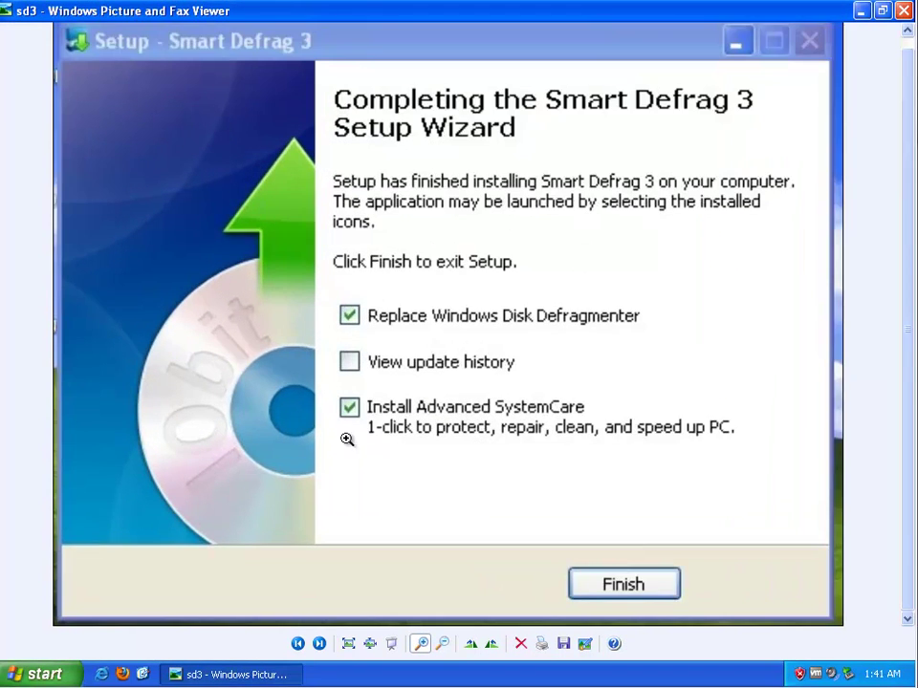